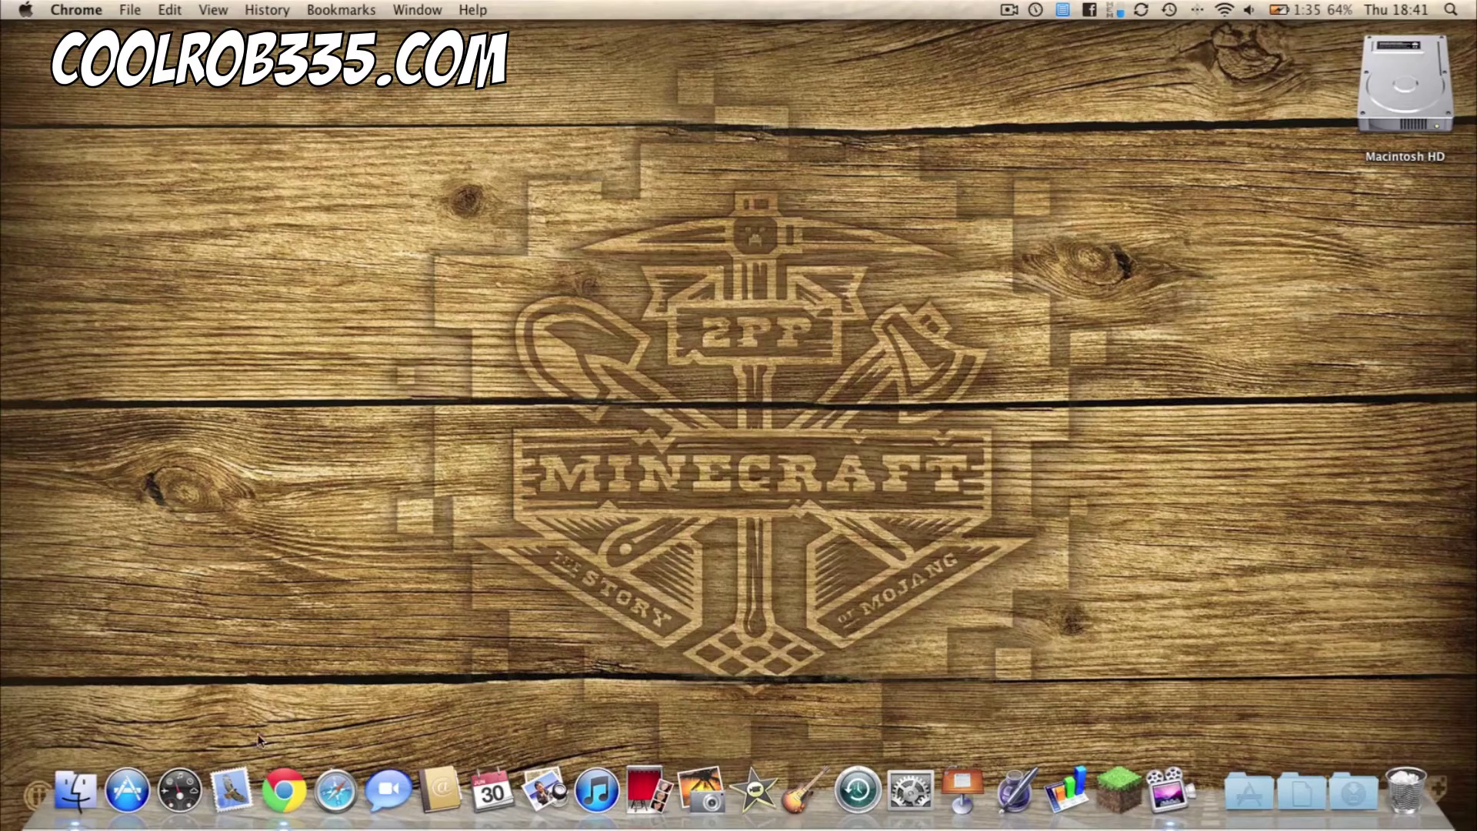
# Step: Bring the Chrome window showing the Minecraft Forums mod installer post to the front
pyautogui.click(284, 790)
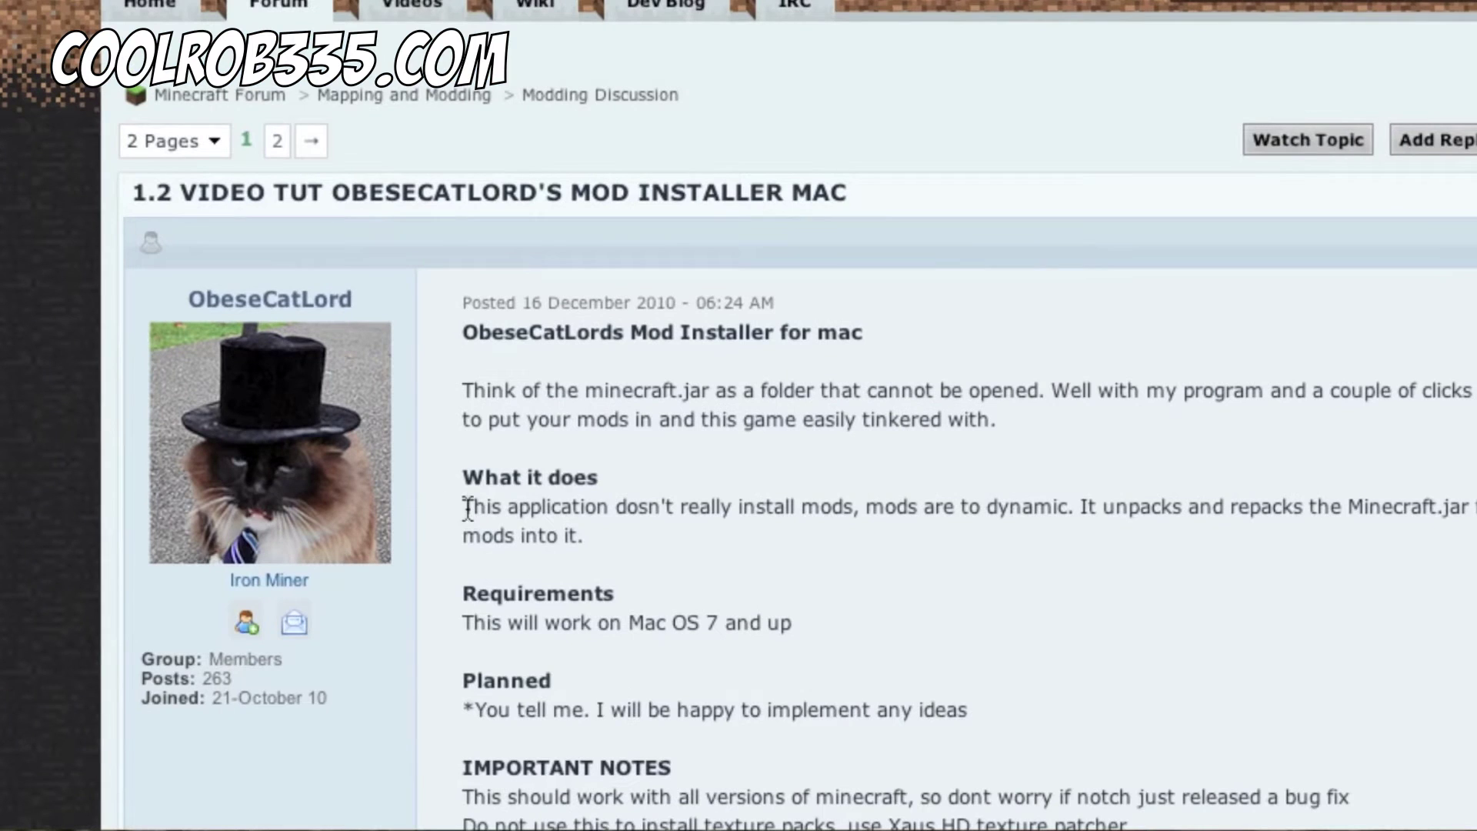
pyautogui.moveTo(466, 507); pyautogui.dragTo(1412, 529)
pyautogui.click(1412, 529)
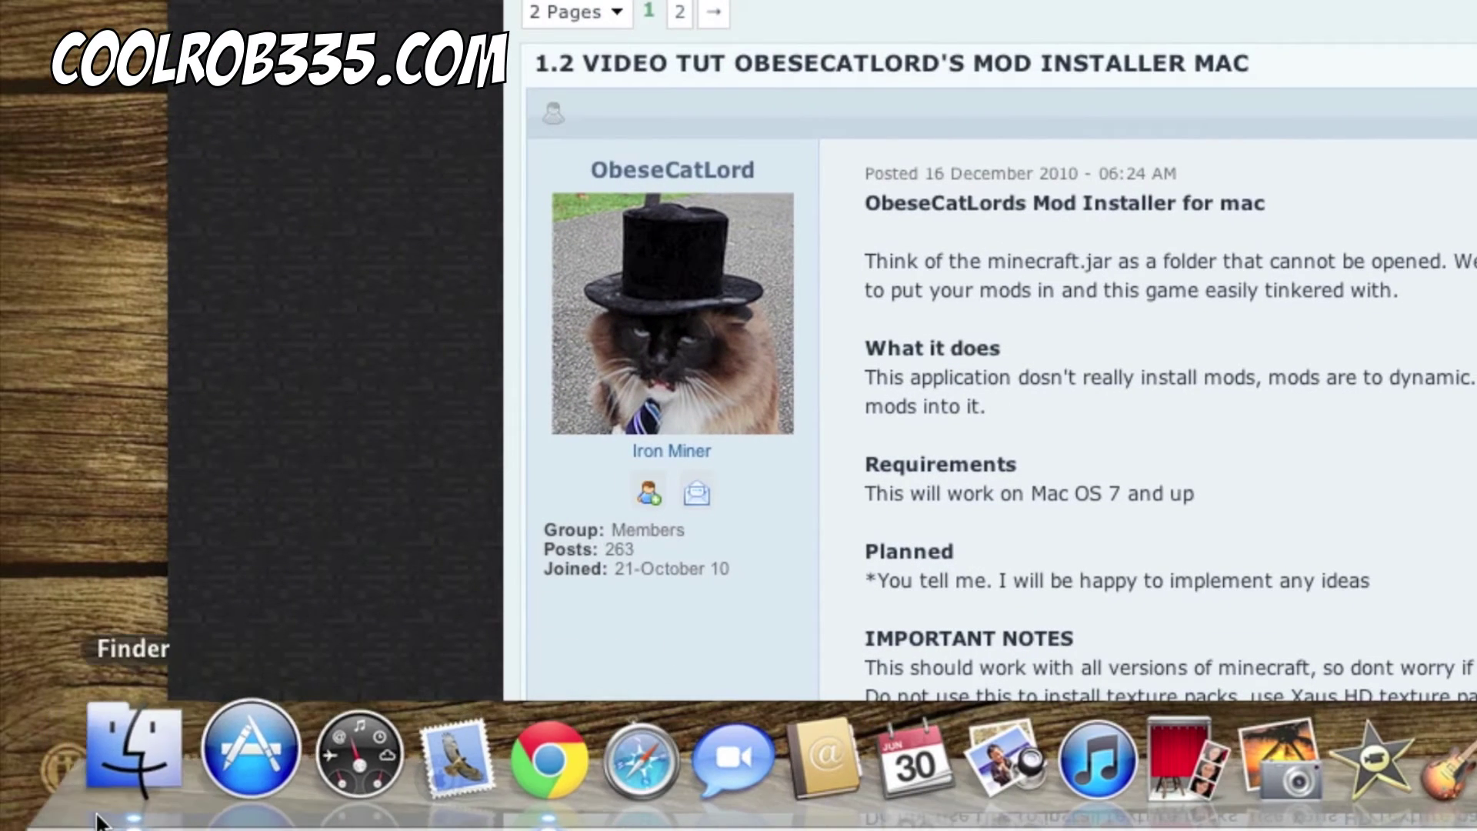
# Step: Launch MinecraftModInstaller.app from the Minecraft Stuff folder and choose Unpack in its Unpack First prompt
pyautogui.click(127, 762)
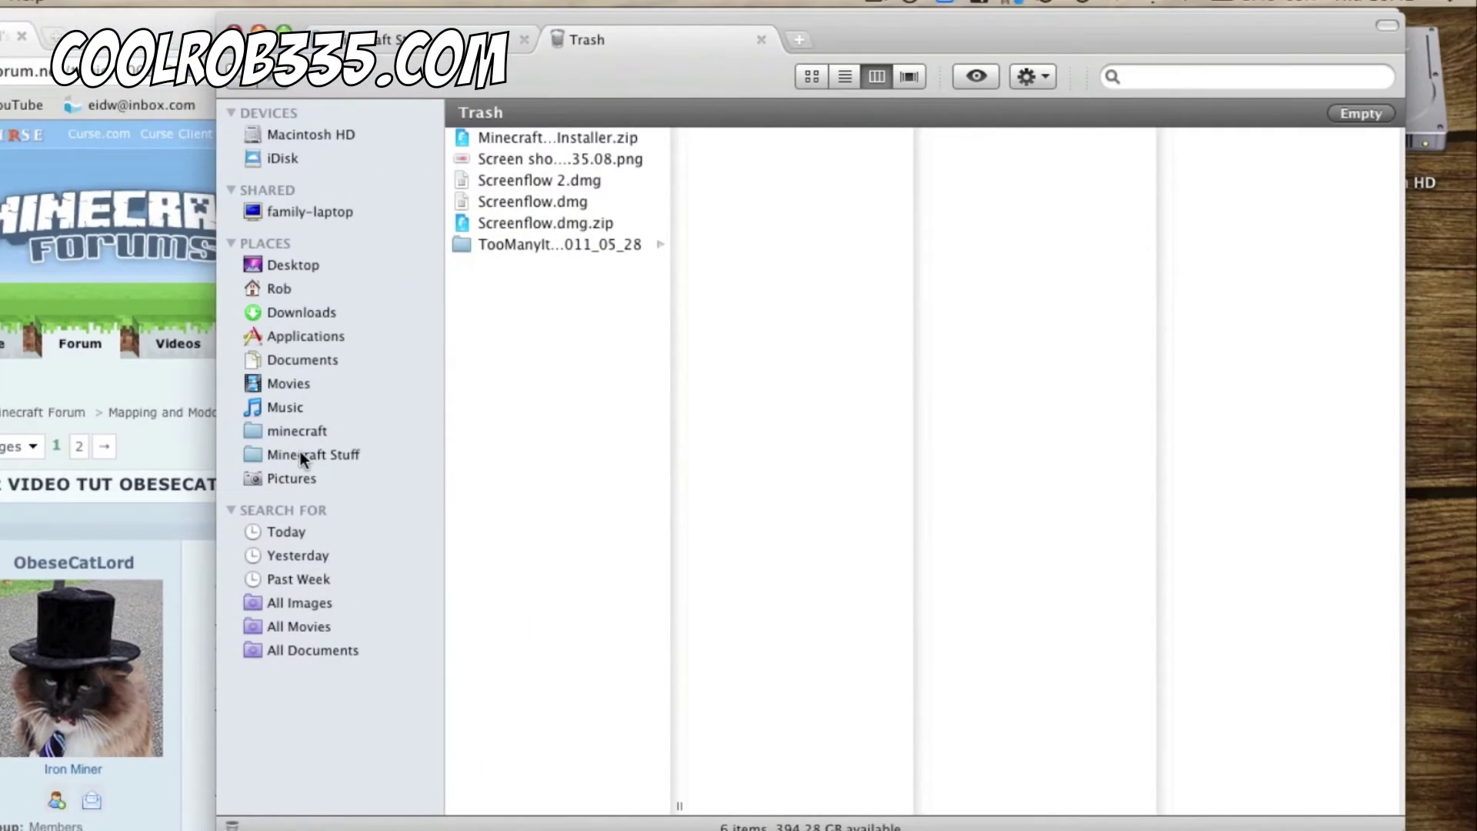
pyautogui.click(300, 454)
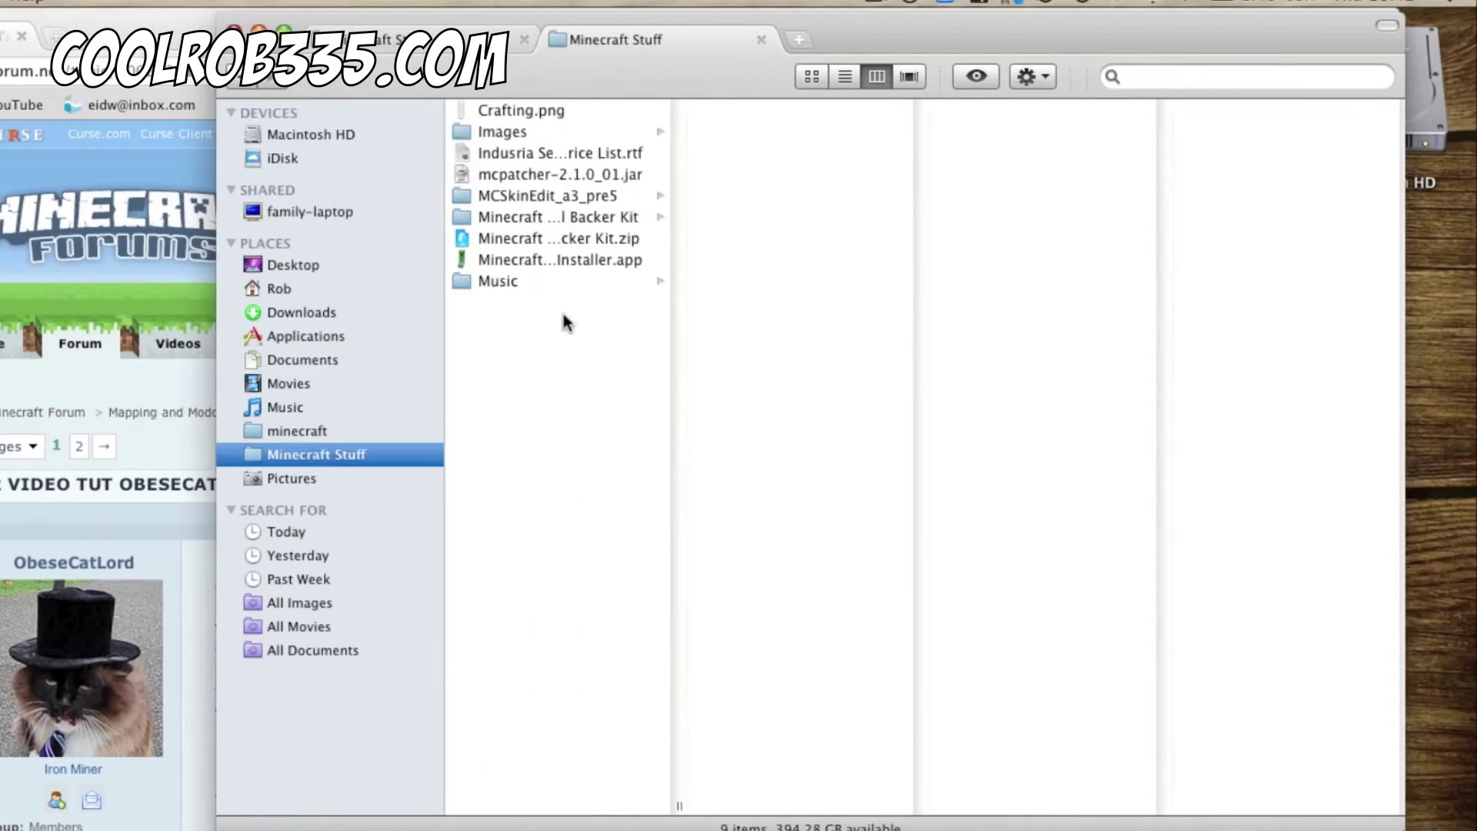
pyautogui.doubleClick(577, 259)
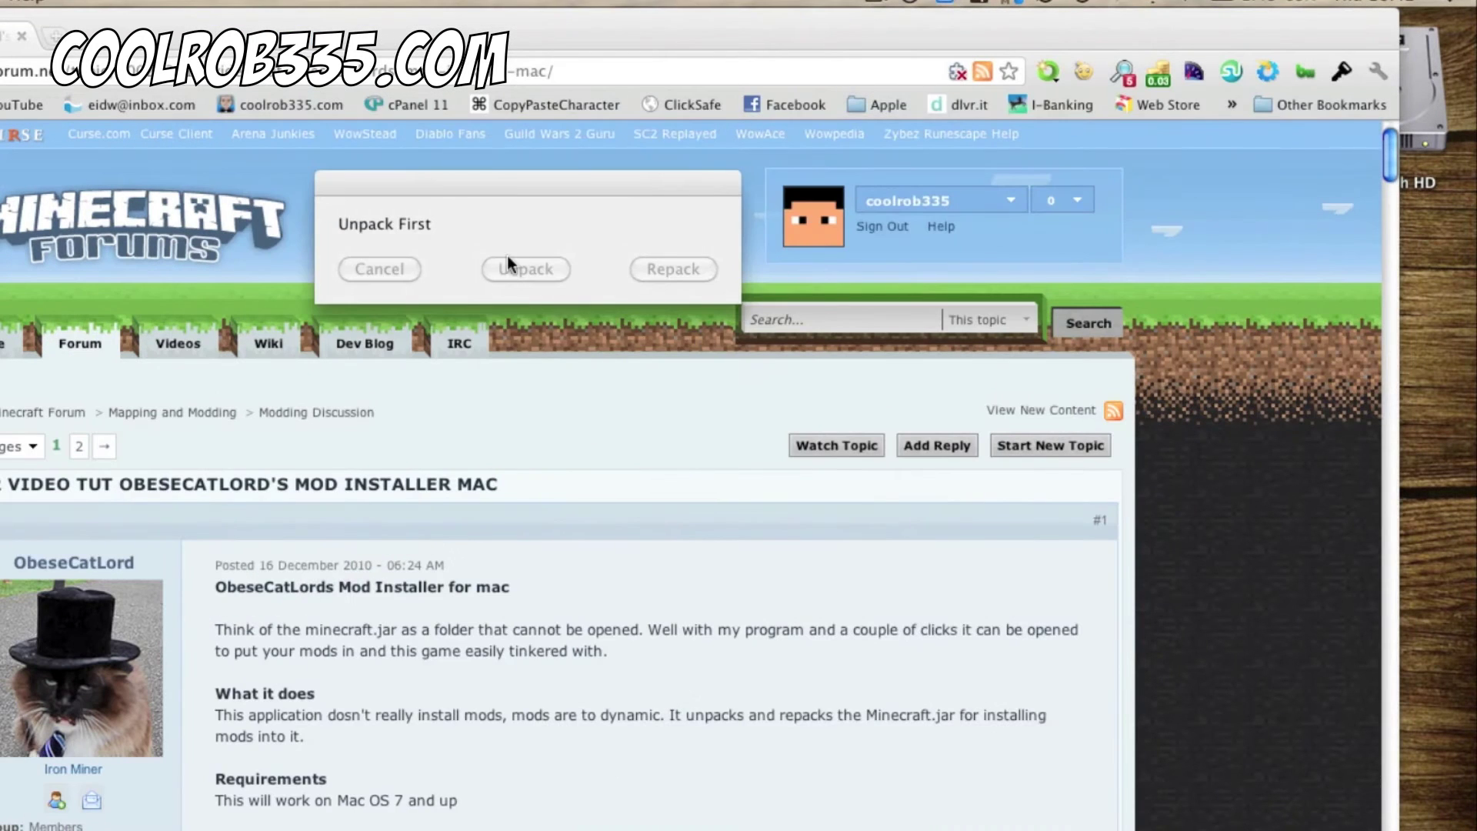
pyautogui.moveTo(548, 188); pyautogui.dragTo(585, 287)
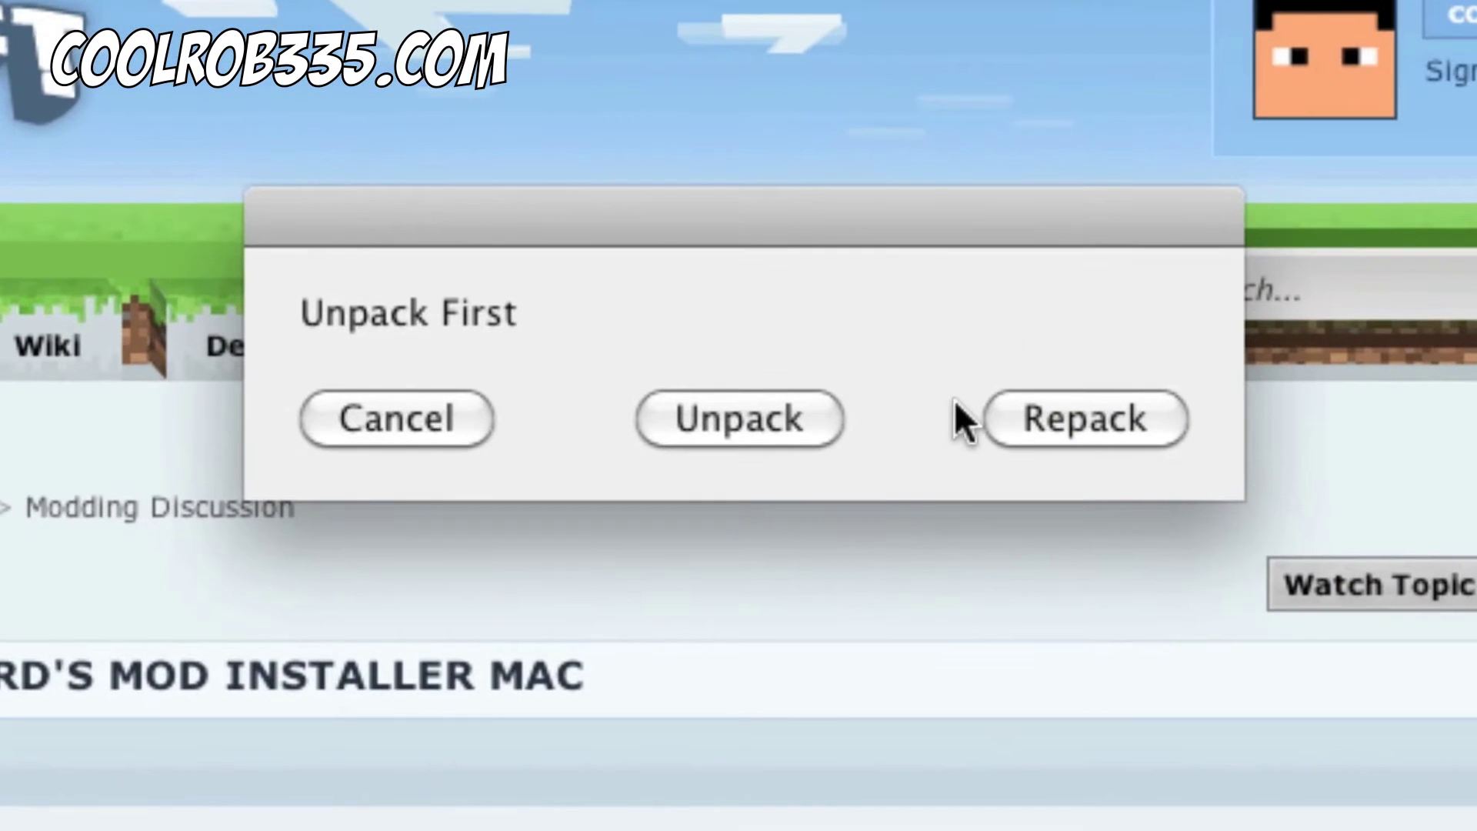
pyautogui.click(691, 416)
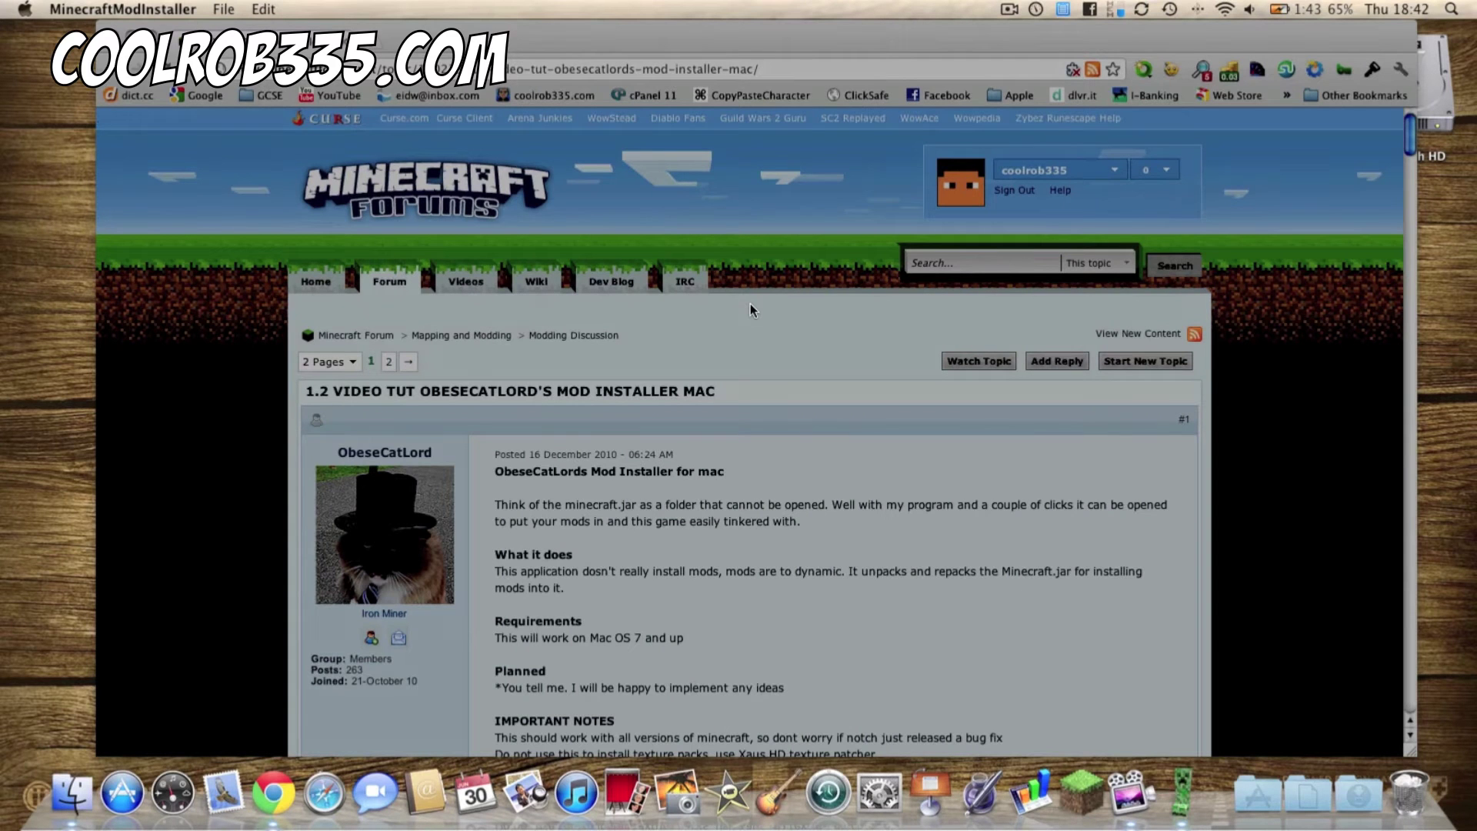
# Step: Open the empty mctemp folder in the home folder, then relaunch MinecraftModInstaller from the Dock
pyautogui.click(764, 307)
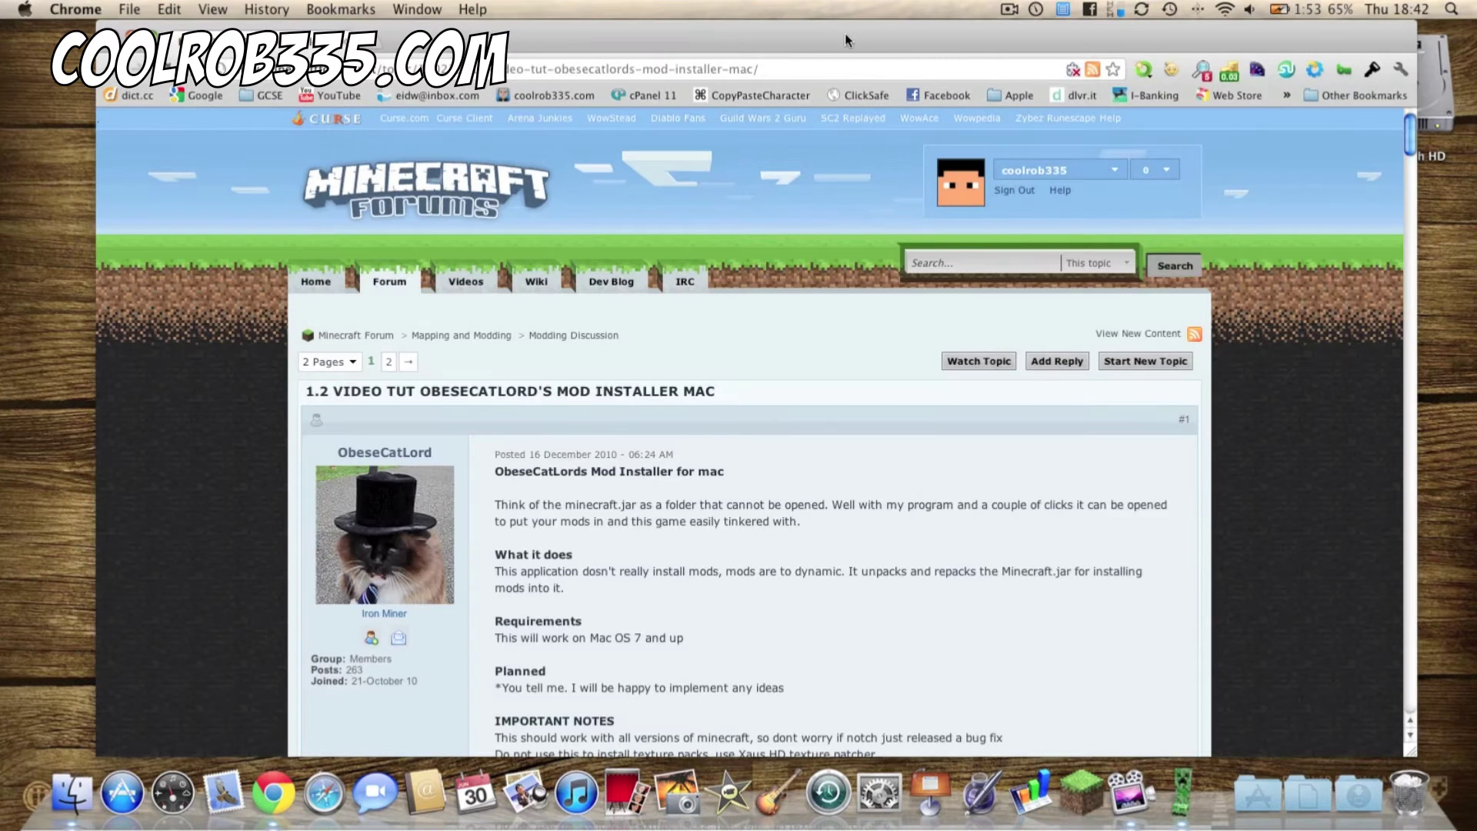
pyautogui.click(72, 792)
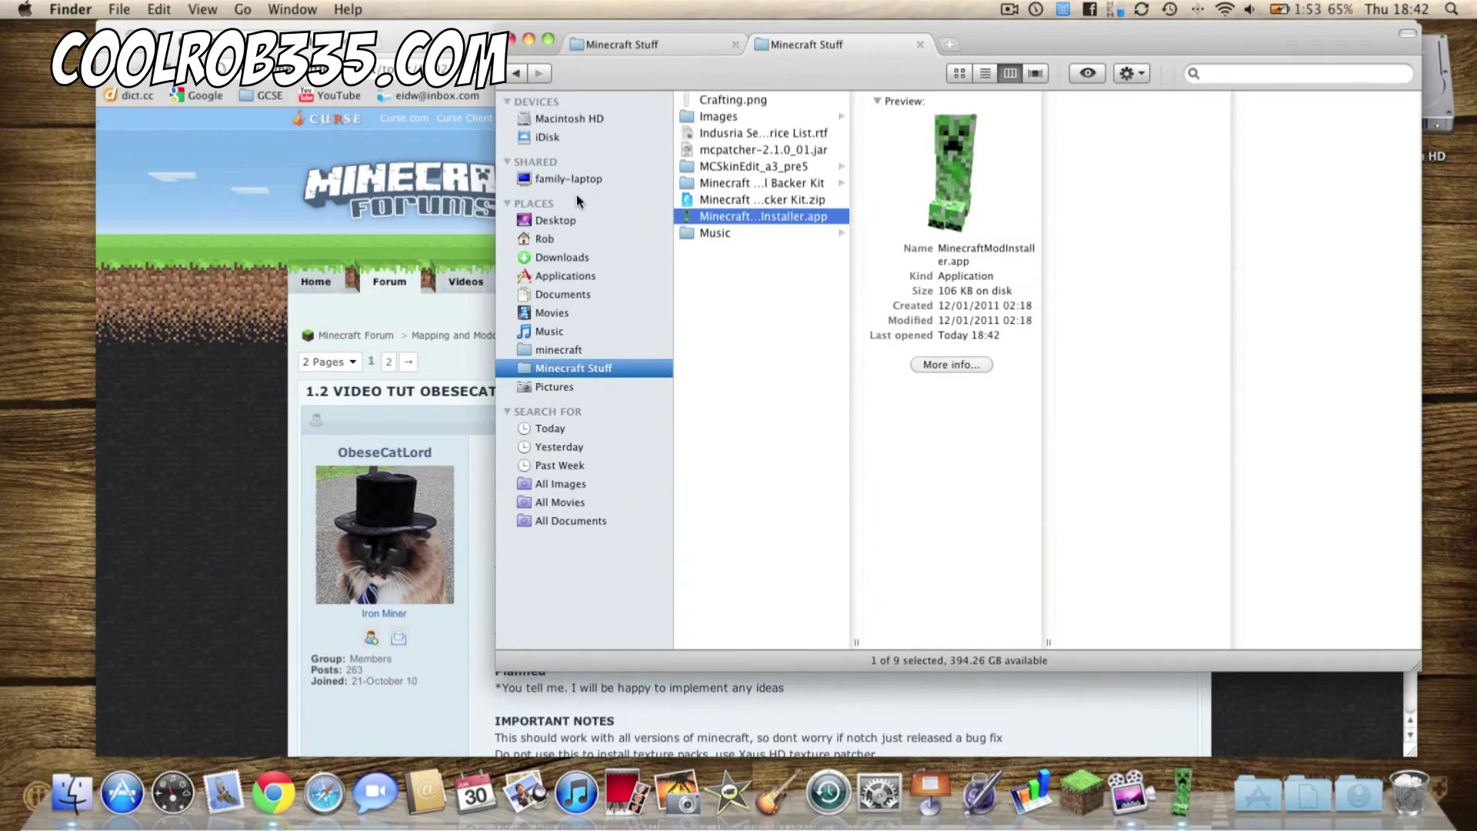
pyautogui.click(554, 239)
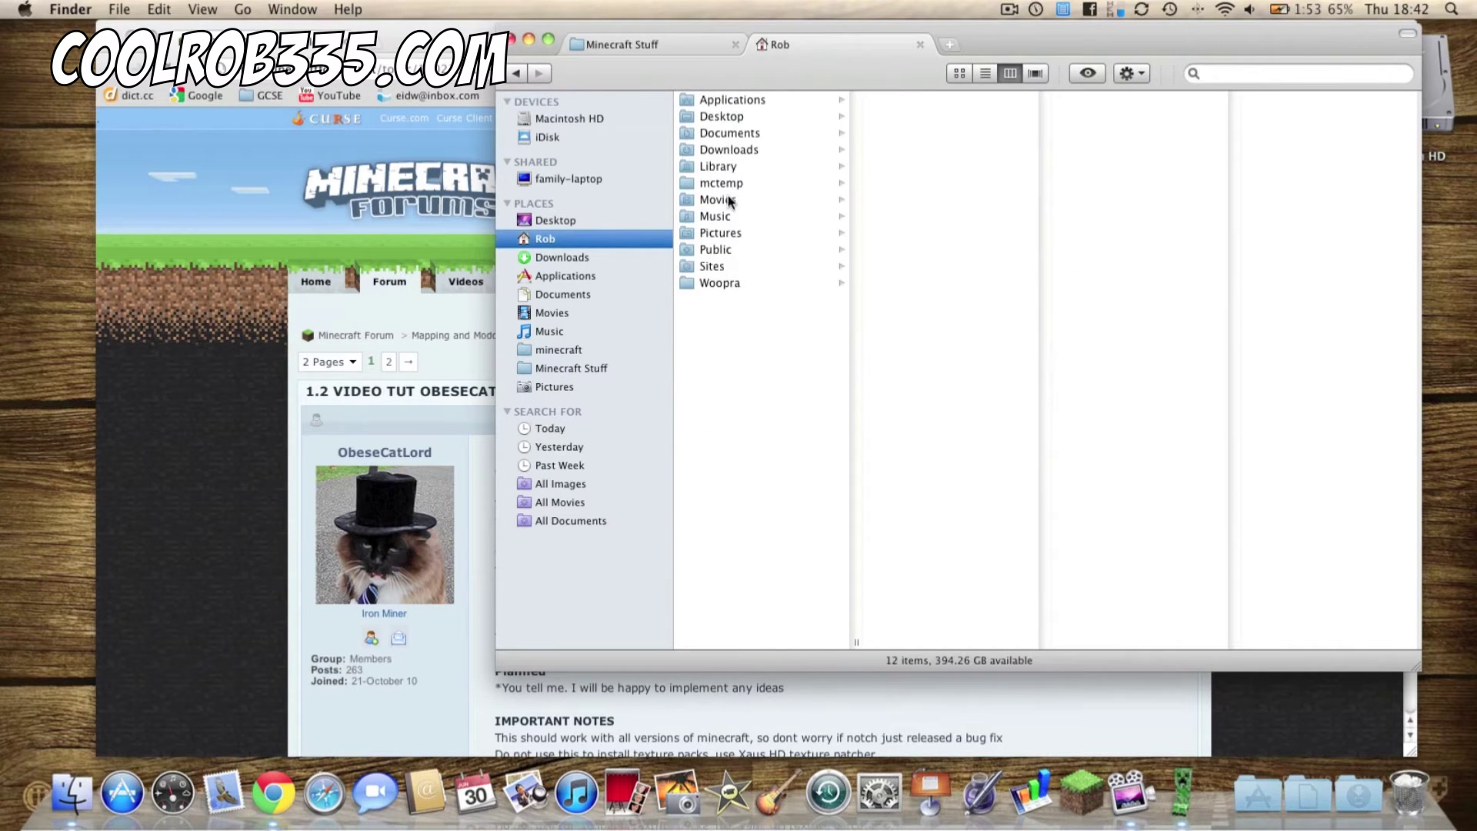
pyautogui.click(729, 185)
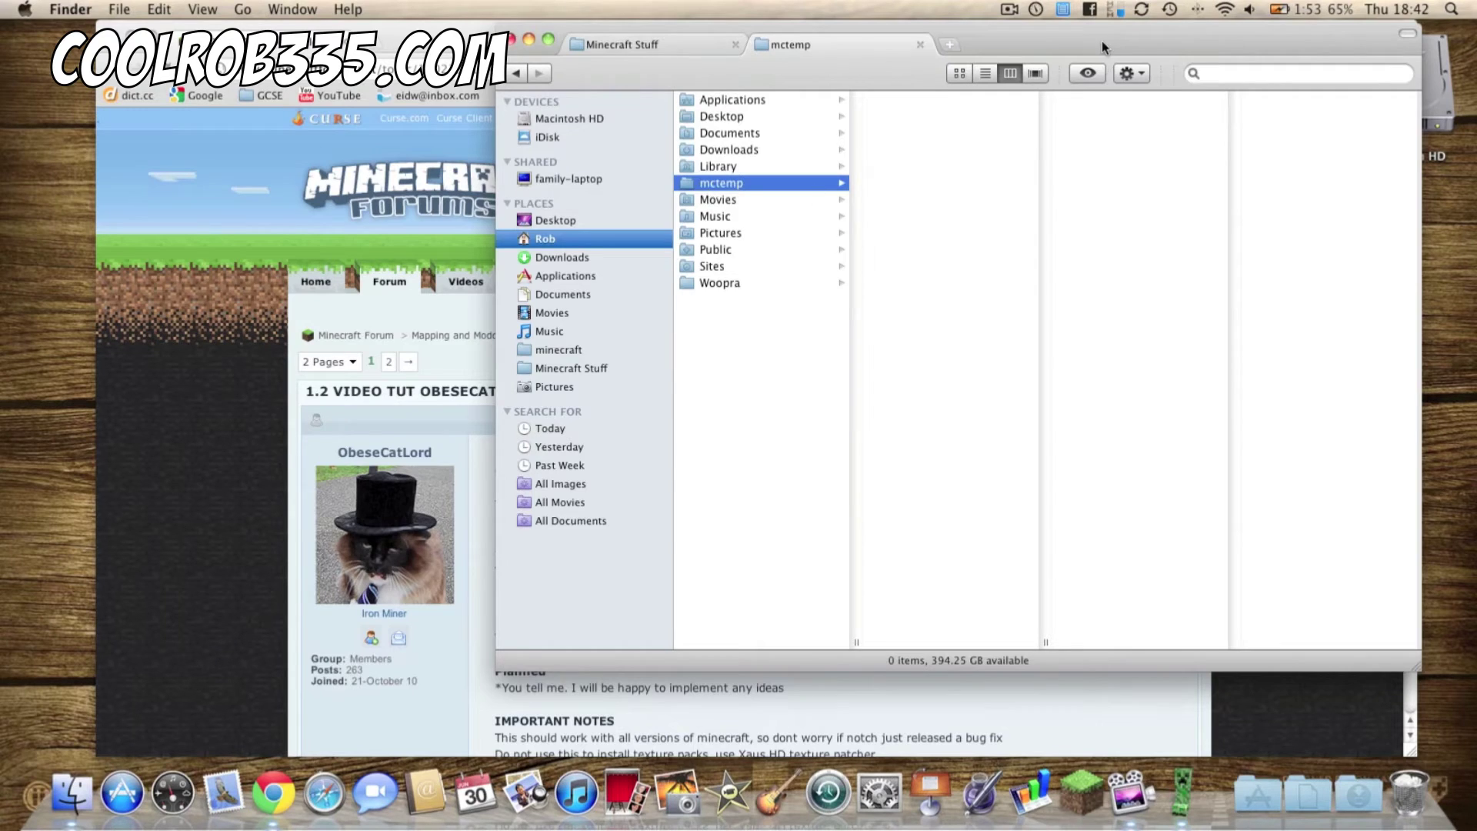
pyautogui.moveTo(1104, 48); pyautogui.dragTo(894, 76)
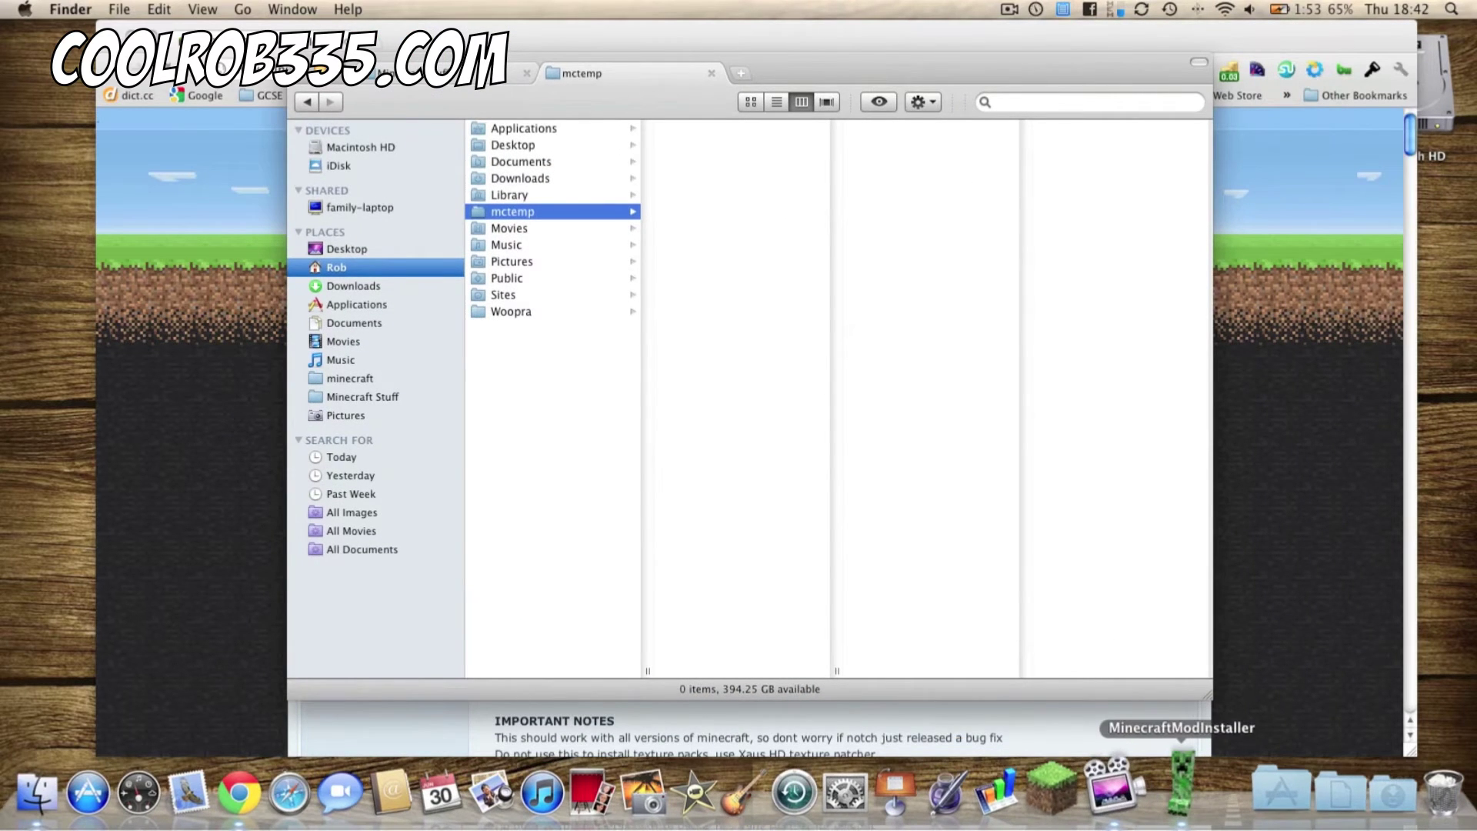
pyautogui.click(1190, 821)
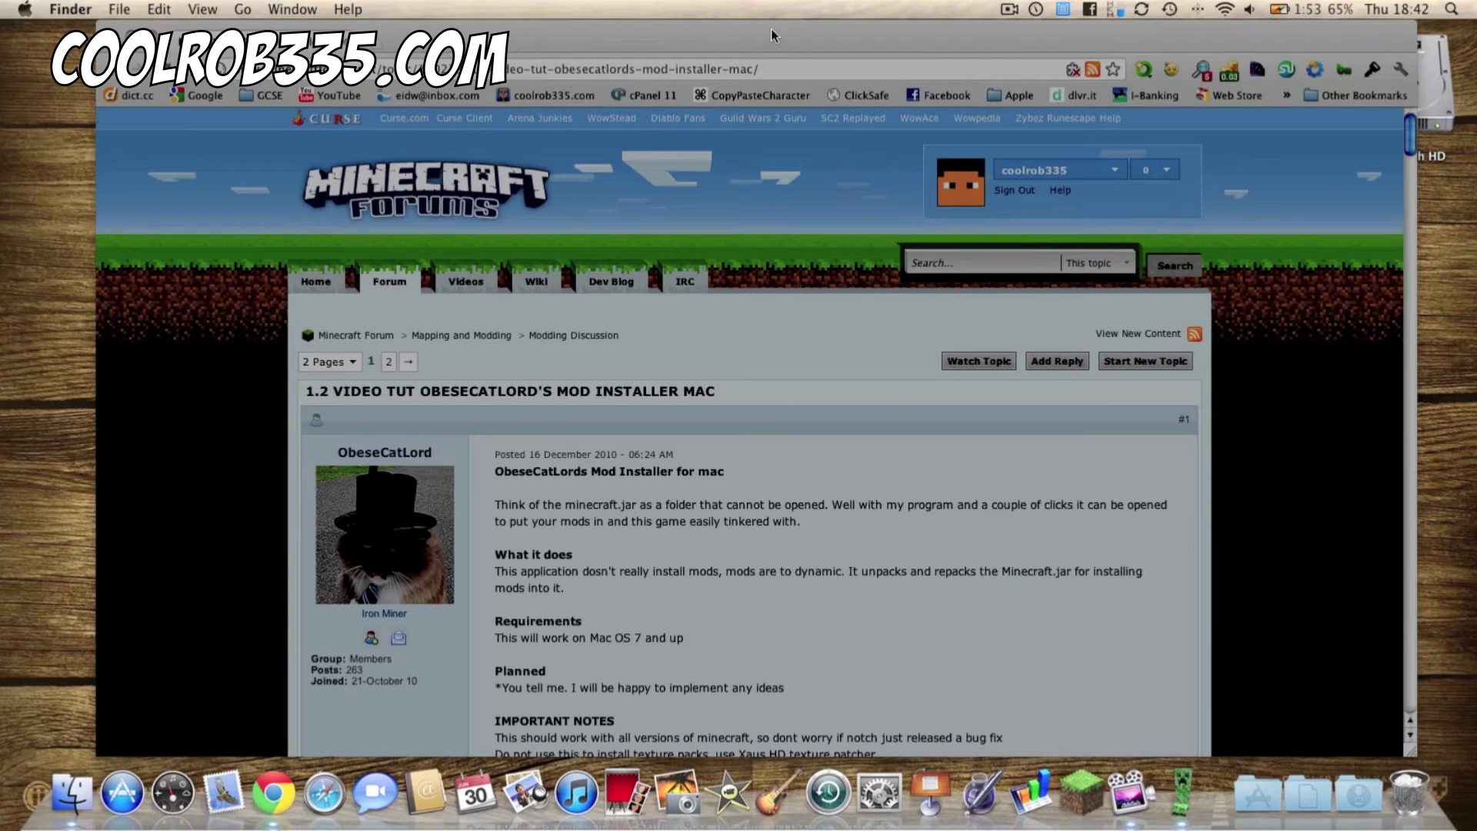
# Step: Bring the Chrome mod installer forum post back to the front
pyautogui.click(752, 42)
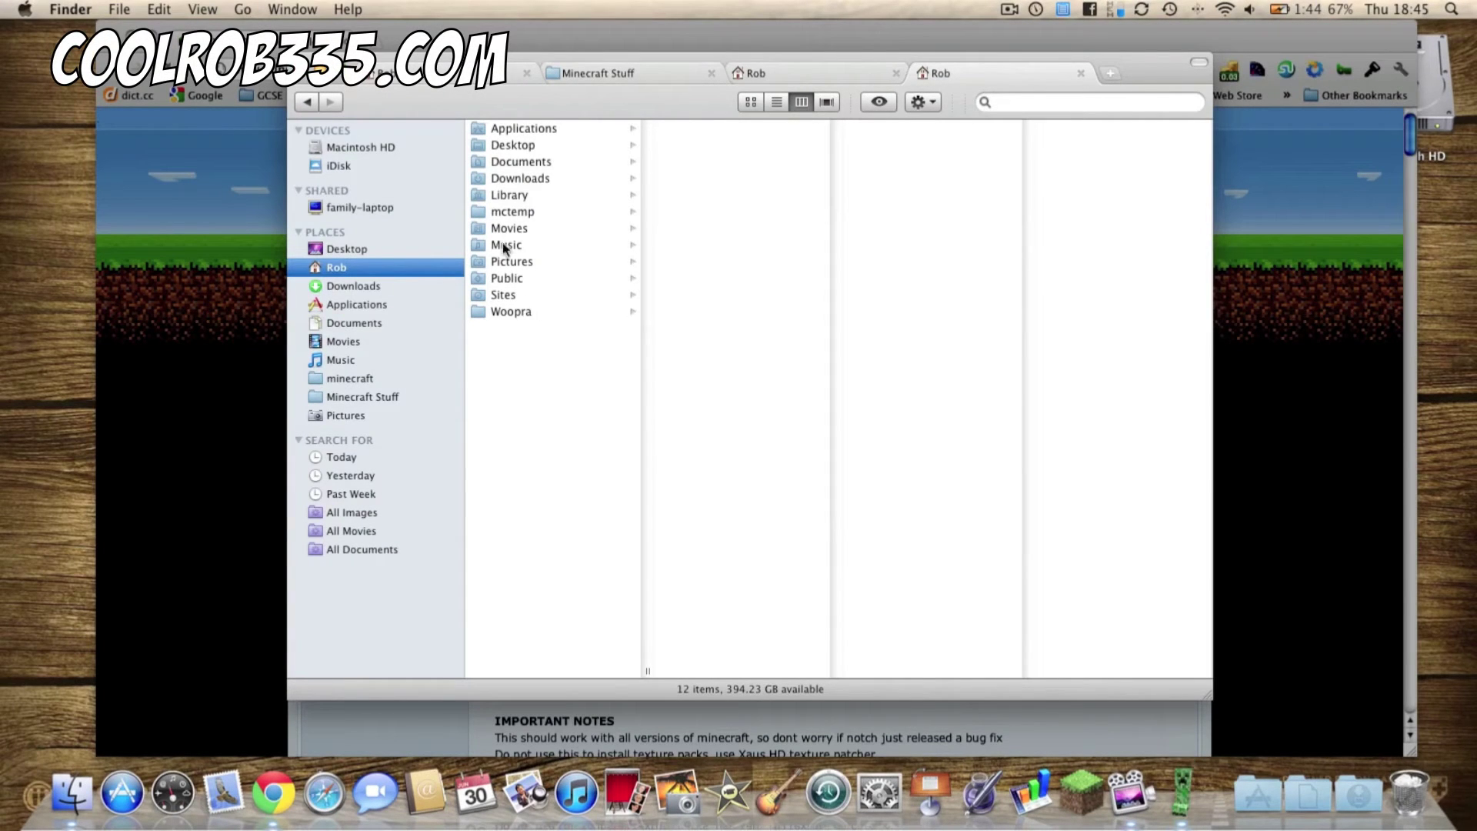
# Step: Open mctemp and scroll its 726 unpacked files down to the ImprovedChat .class files
pyautogui.click(543, 210)
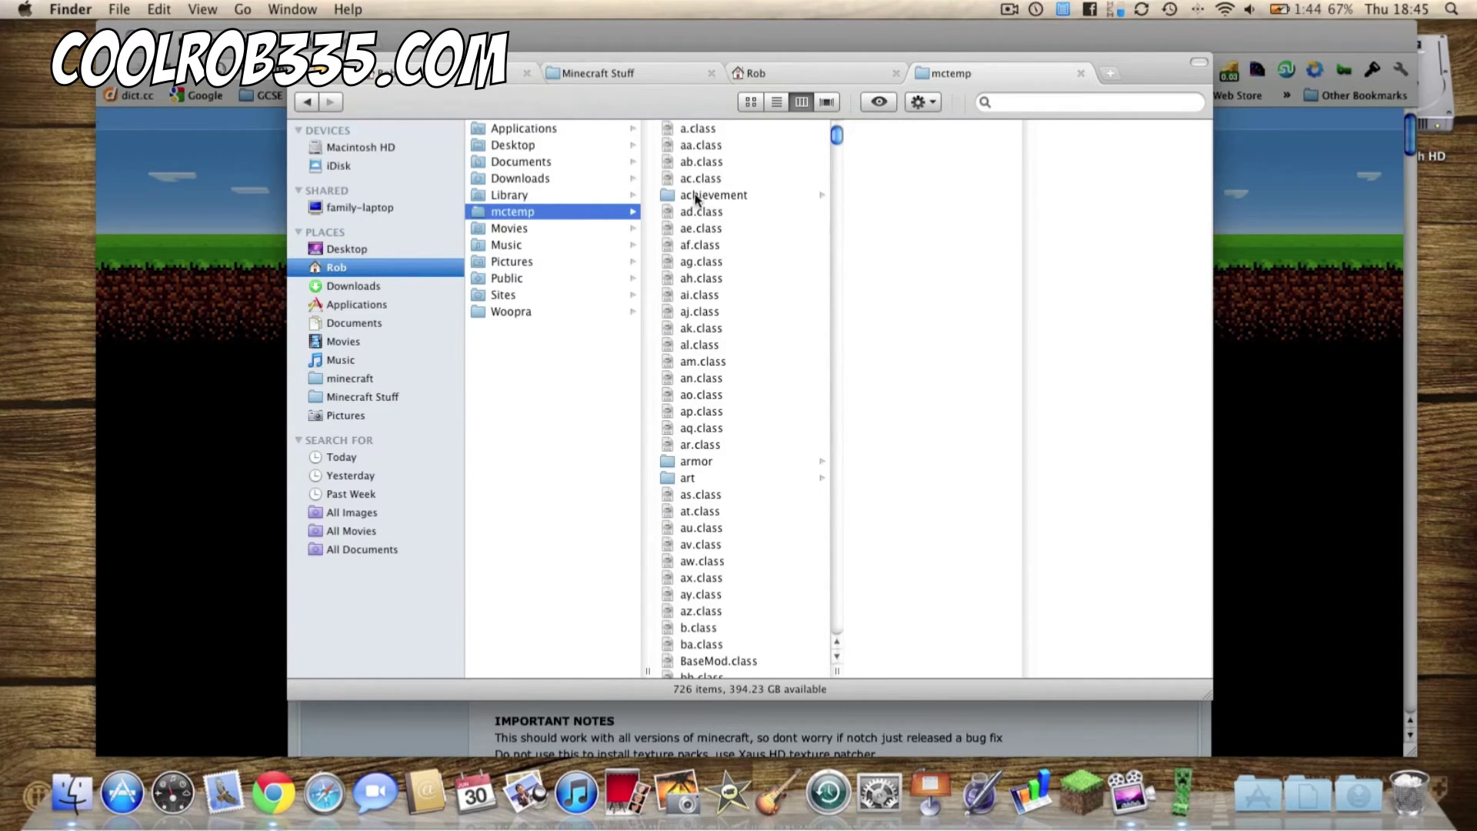
pyautogui.scroll(-10, 774, 460)
pyautogui.scroll(10, 774, 460)
pyautogui.scroll(-15, 754, 618)
pyautogui.scroll(5, 754, 618)
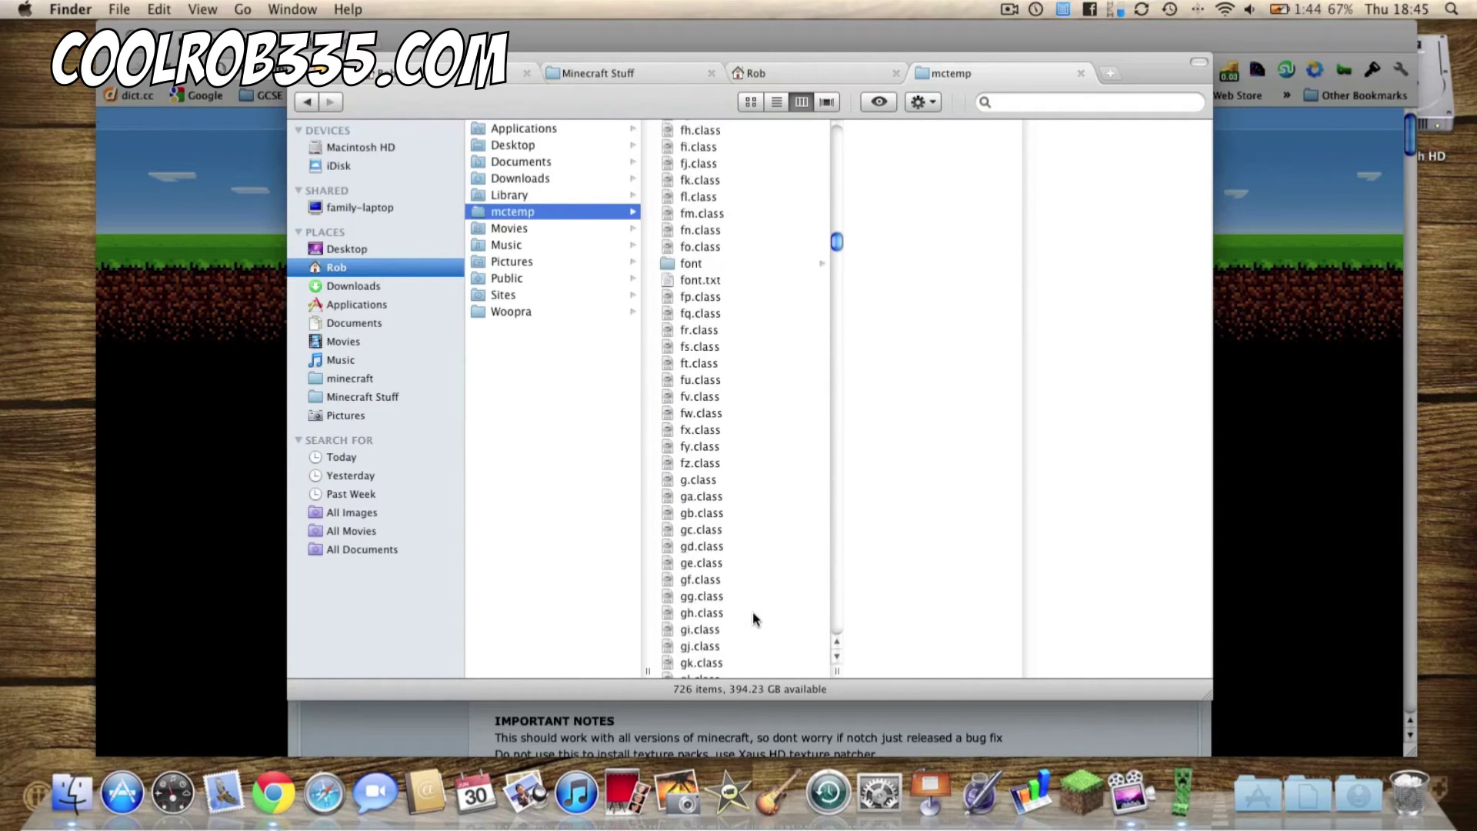
pyautogui.scroll(-5, 753, 618)
pyautogui.scroll(-8, 788, 408)
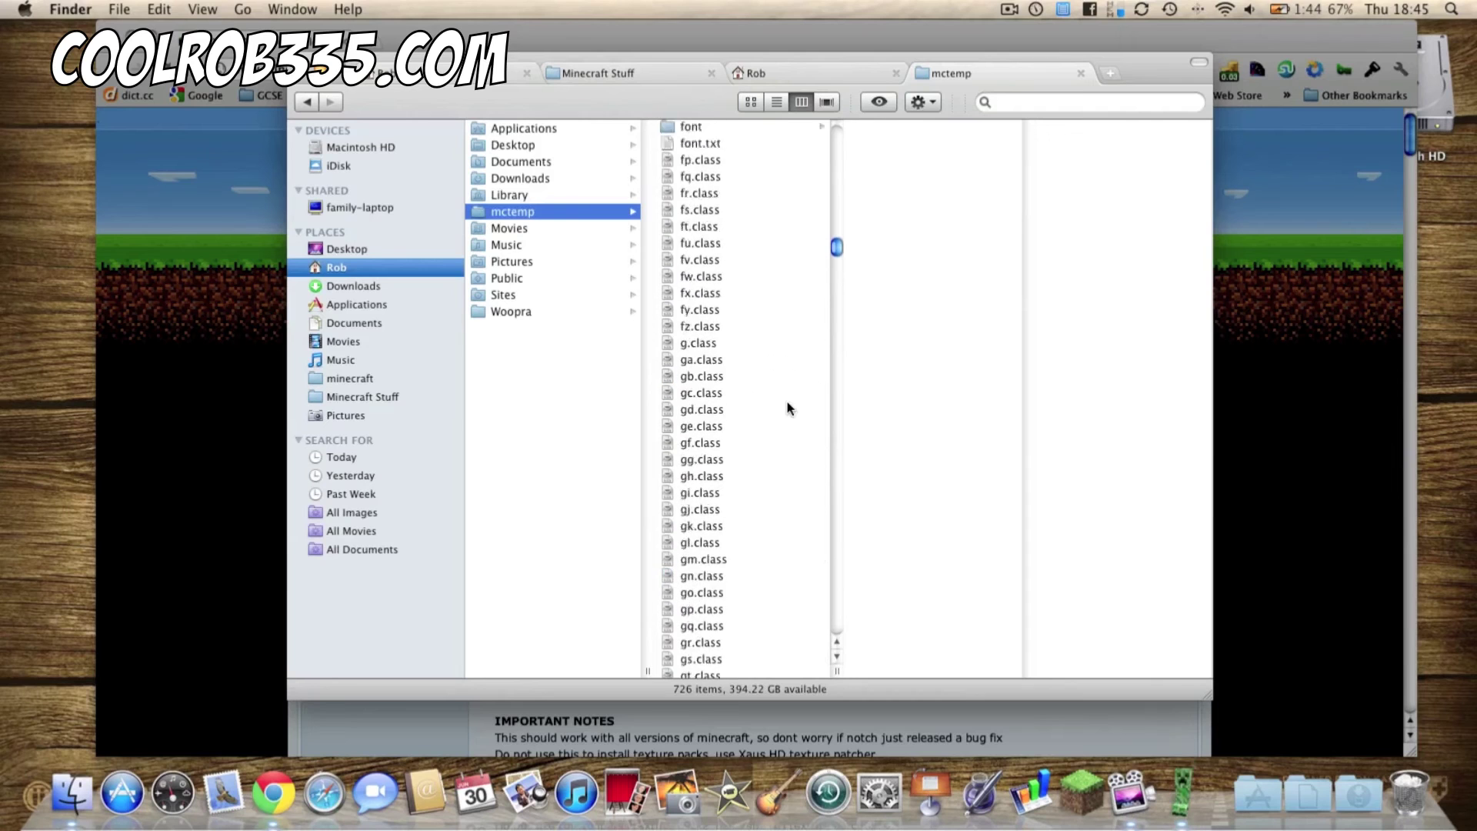
pyautogui.scroll(-1, 788, 409)
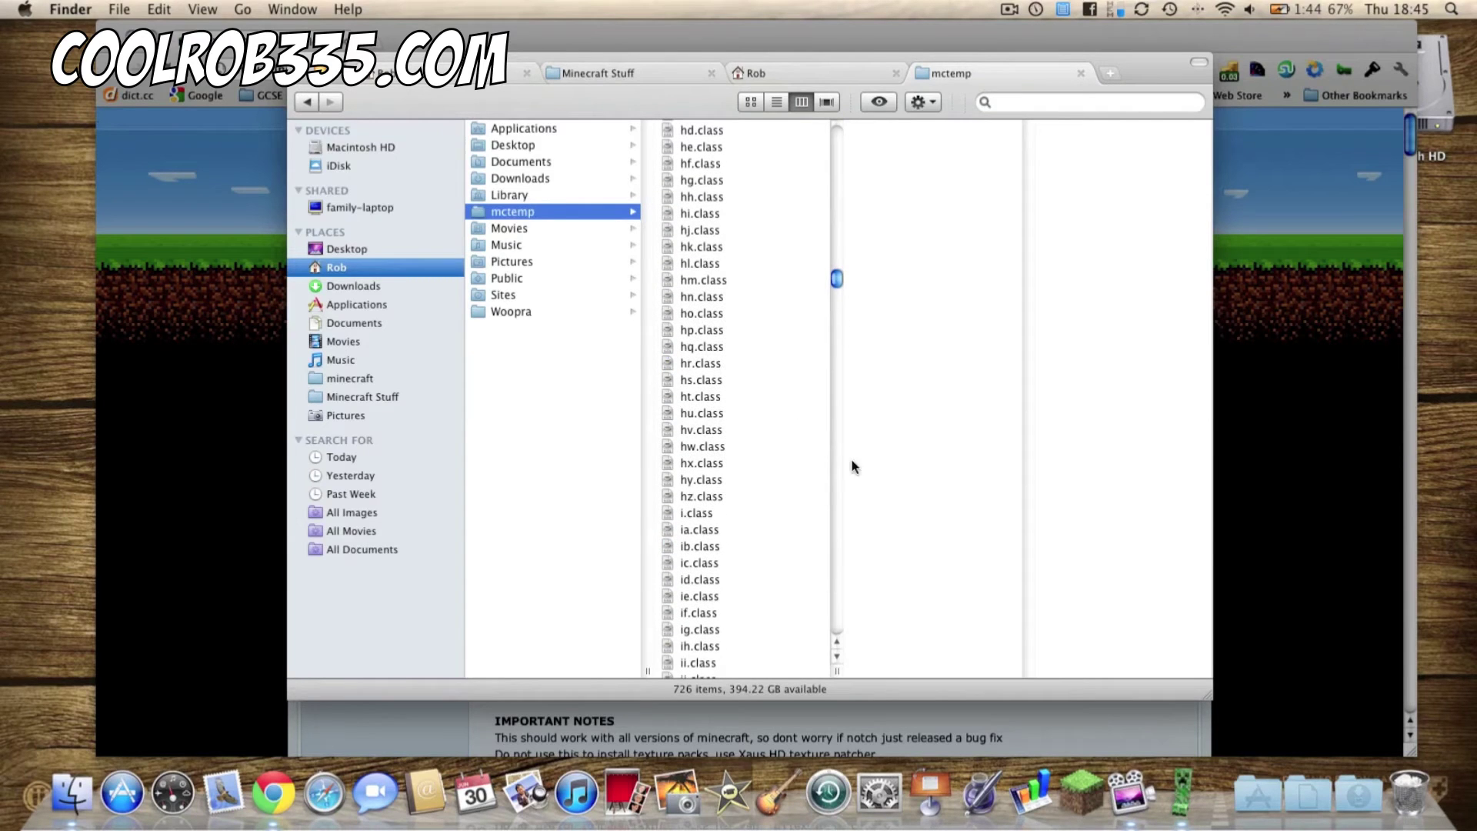
pyautogui.scroll(-15, 681, 463)
pyautogui.scroll(5, 681, 463)
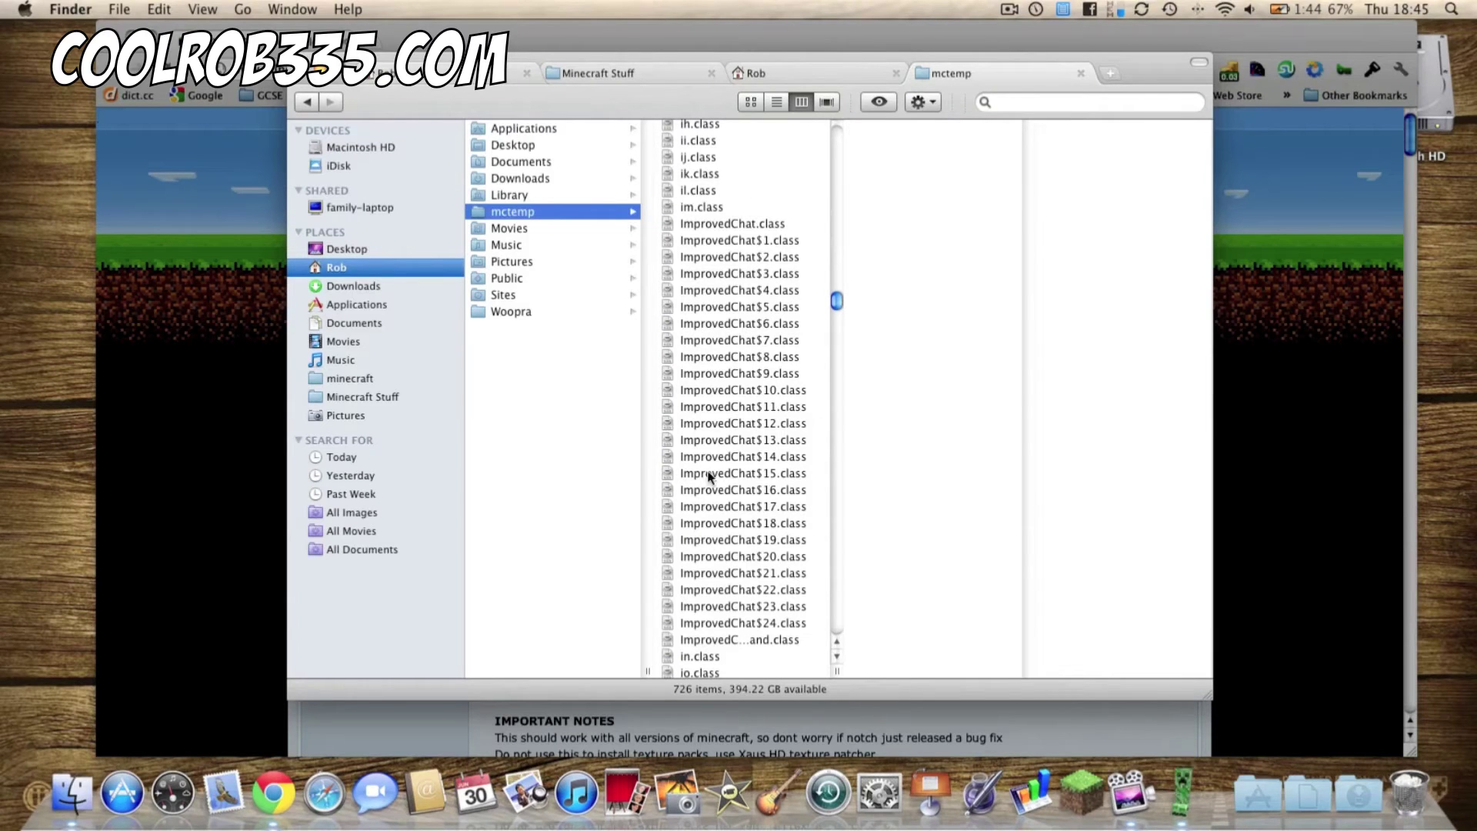
# Step: Repack minecraft.jar in MinecraftModInstaller and acknowledge the Done message
pyautogui.click(1214, 791)
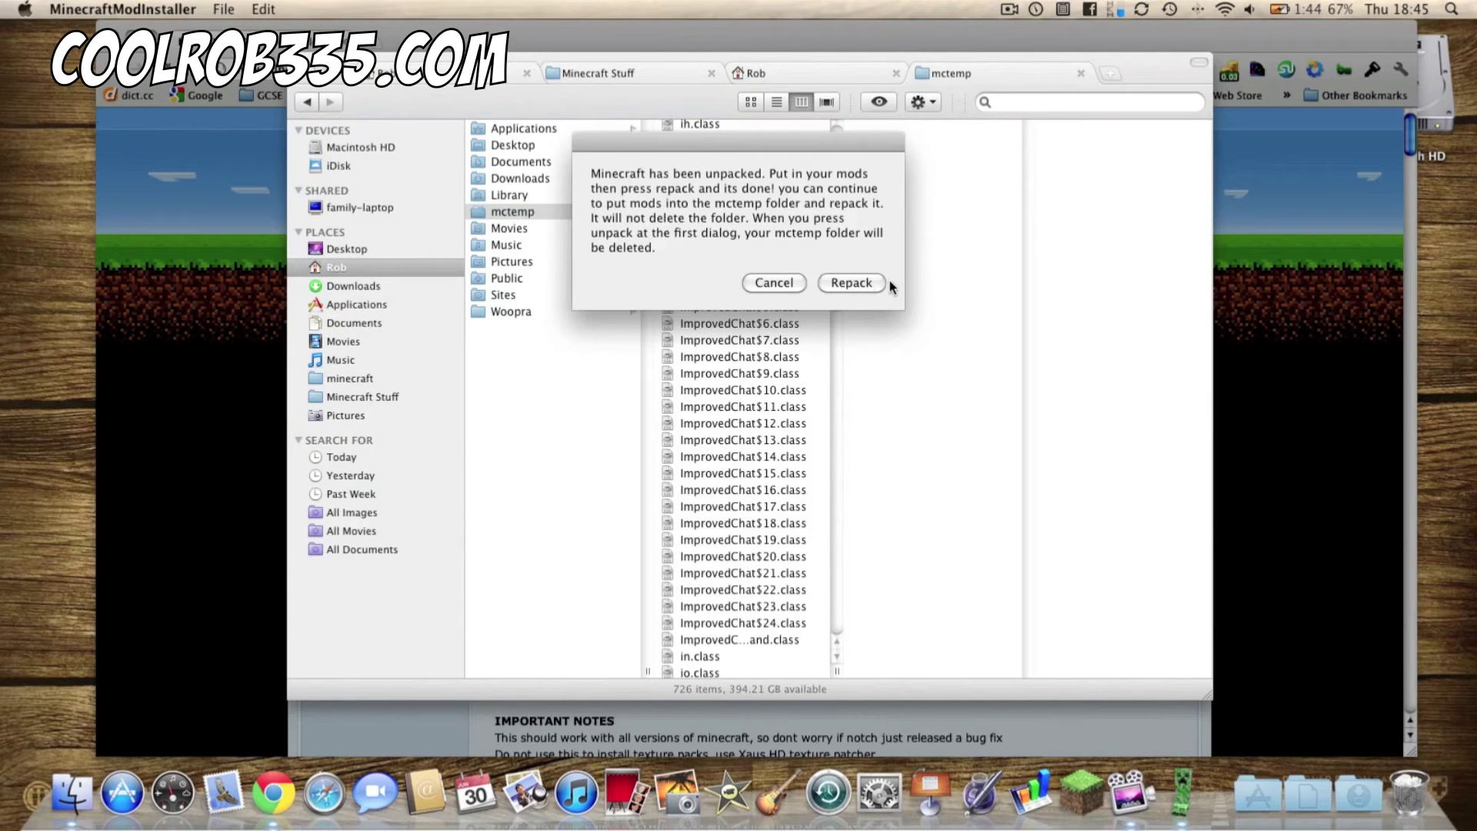
pyautogui.click(850, 283)
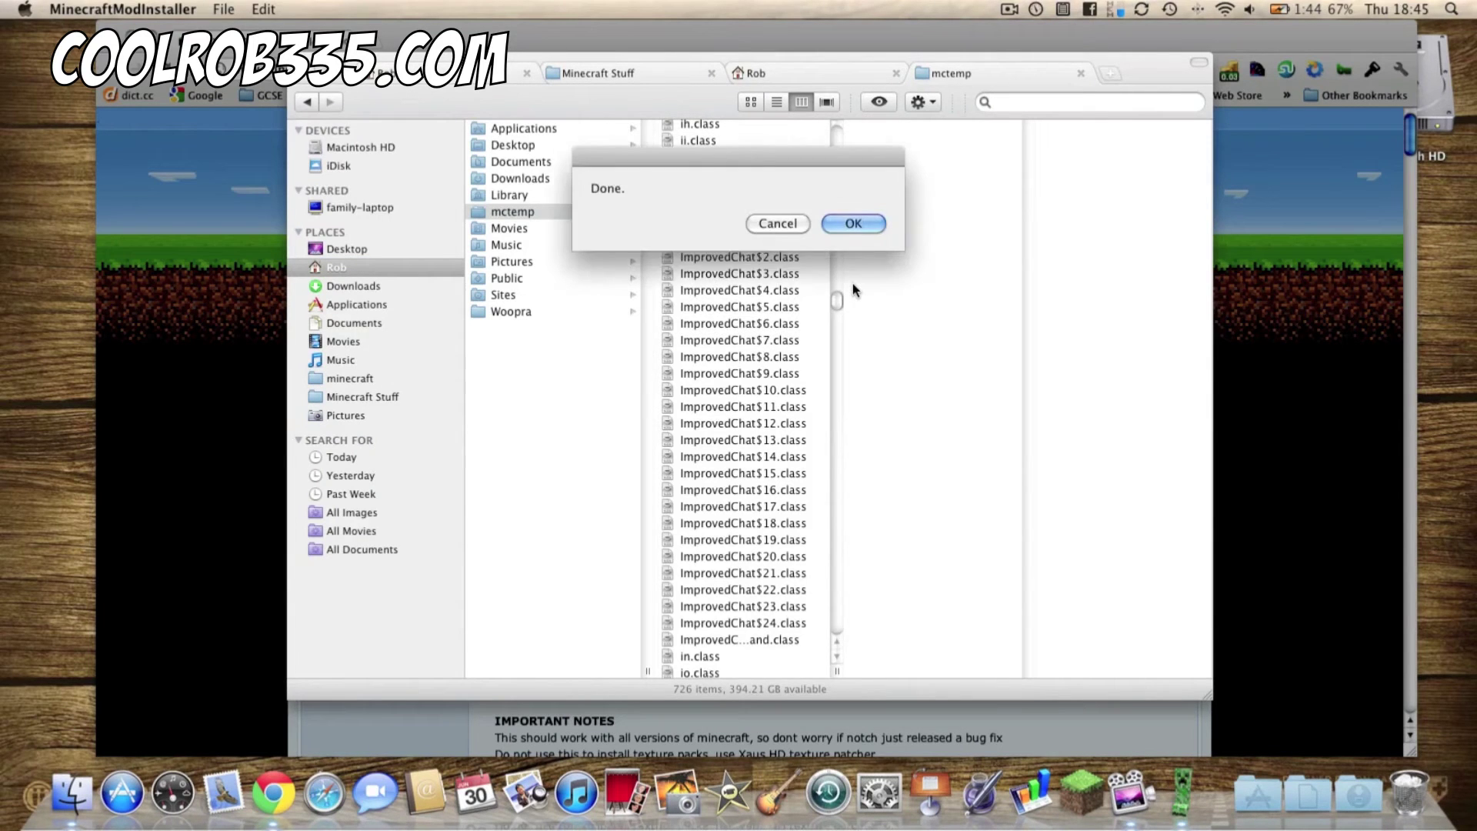
pyautogui.click(852, 223)
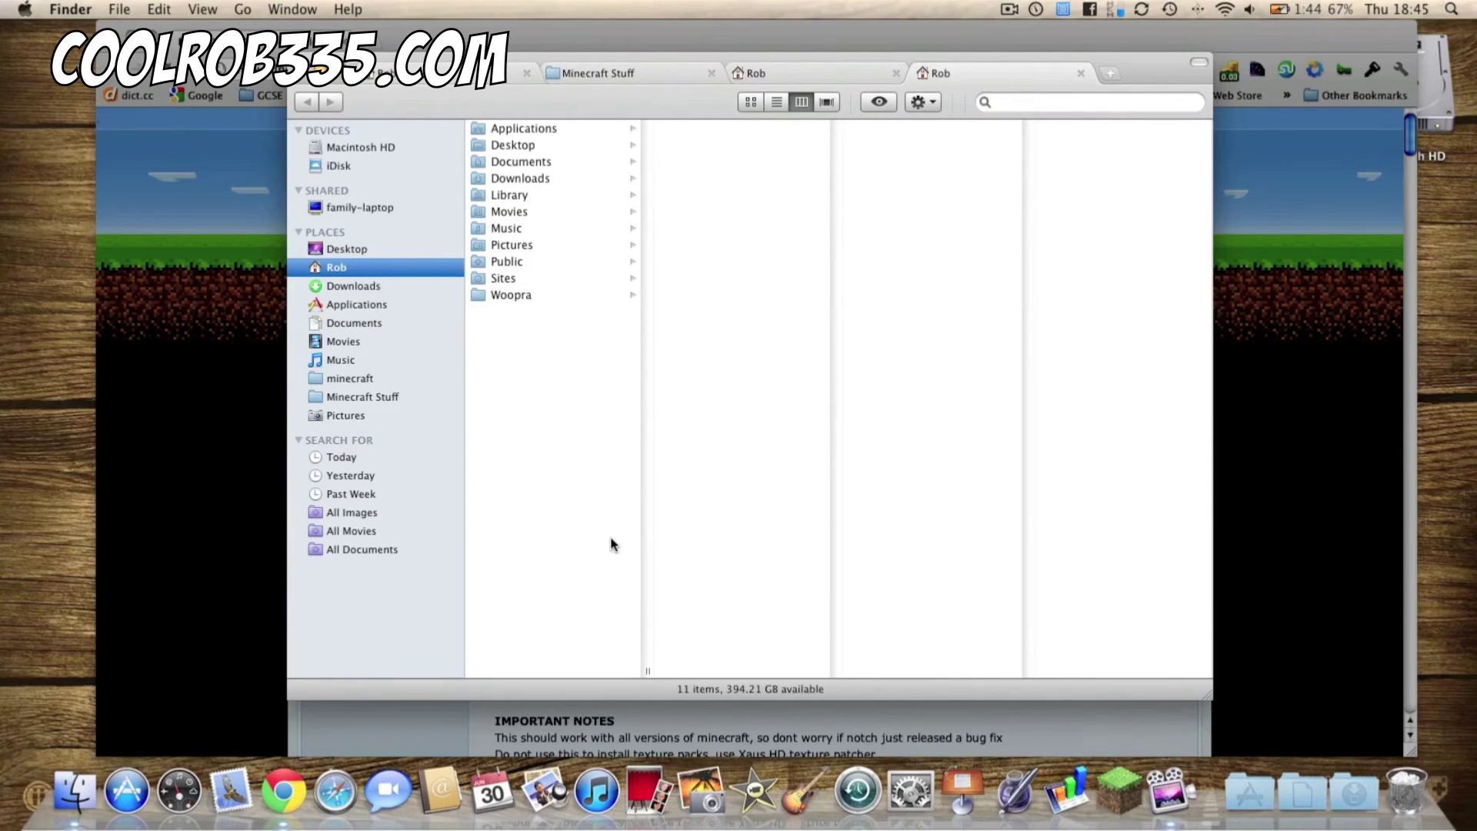
# Step: Close both leftover Rob Finder tabs and return to the forum thread in Chrome
pyautogui.click(896, 73)
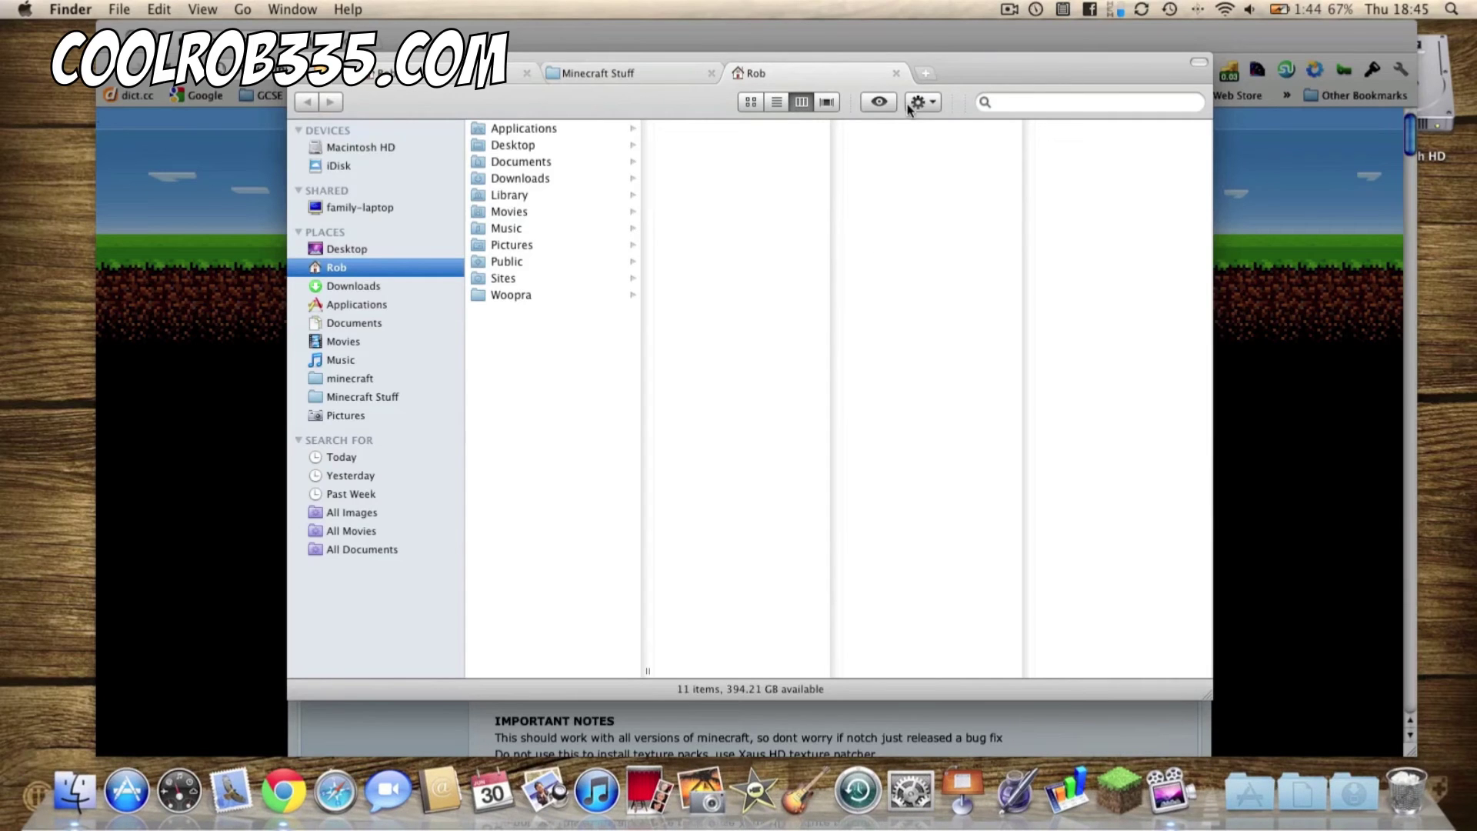
pyautogui.click(896, 73)
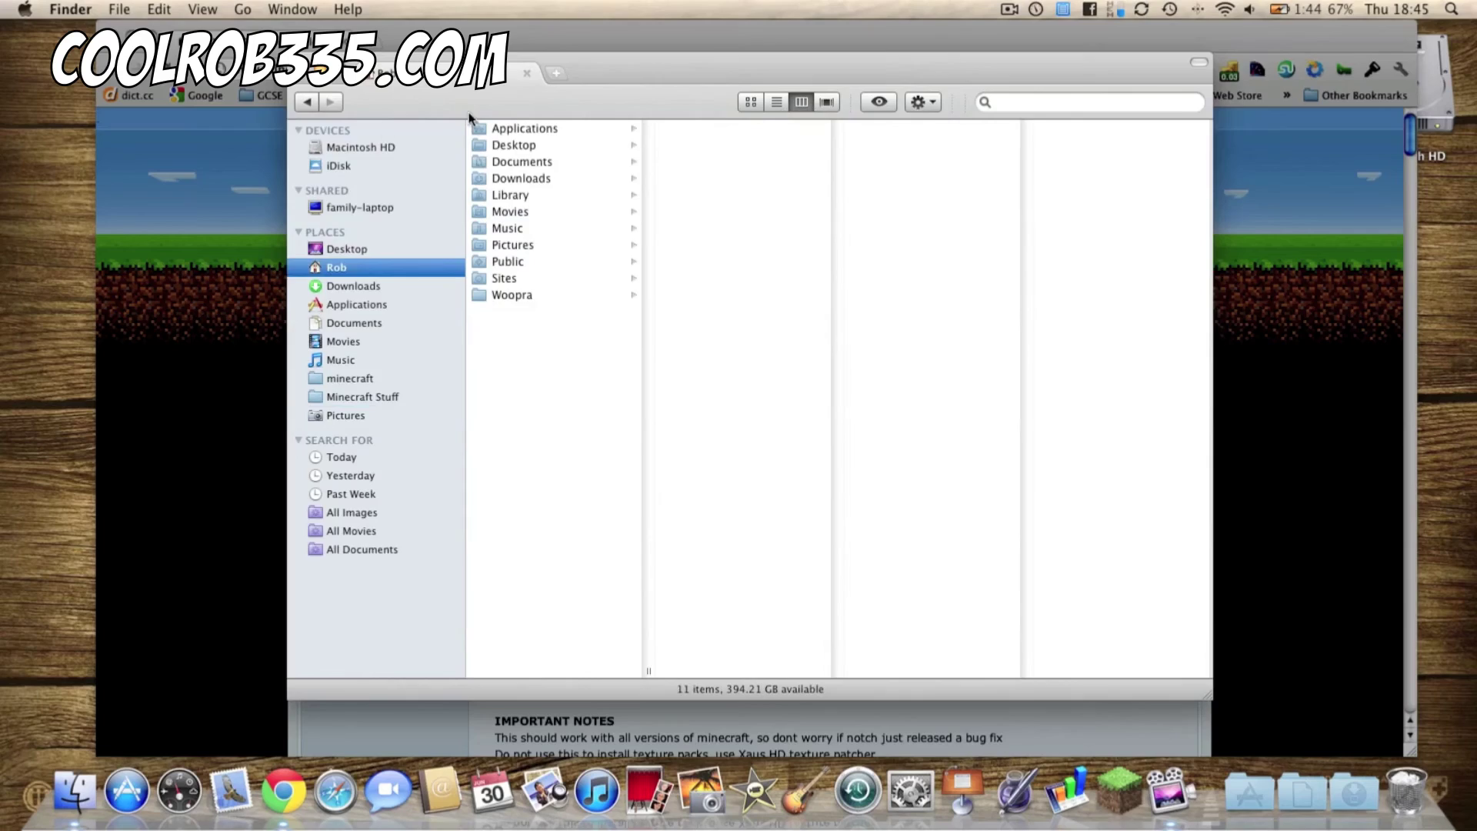
pyautogui.click(239, 278)
pyautogui.scroll(-15, 441, 520)
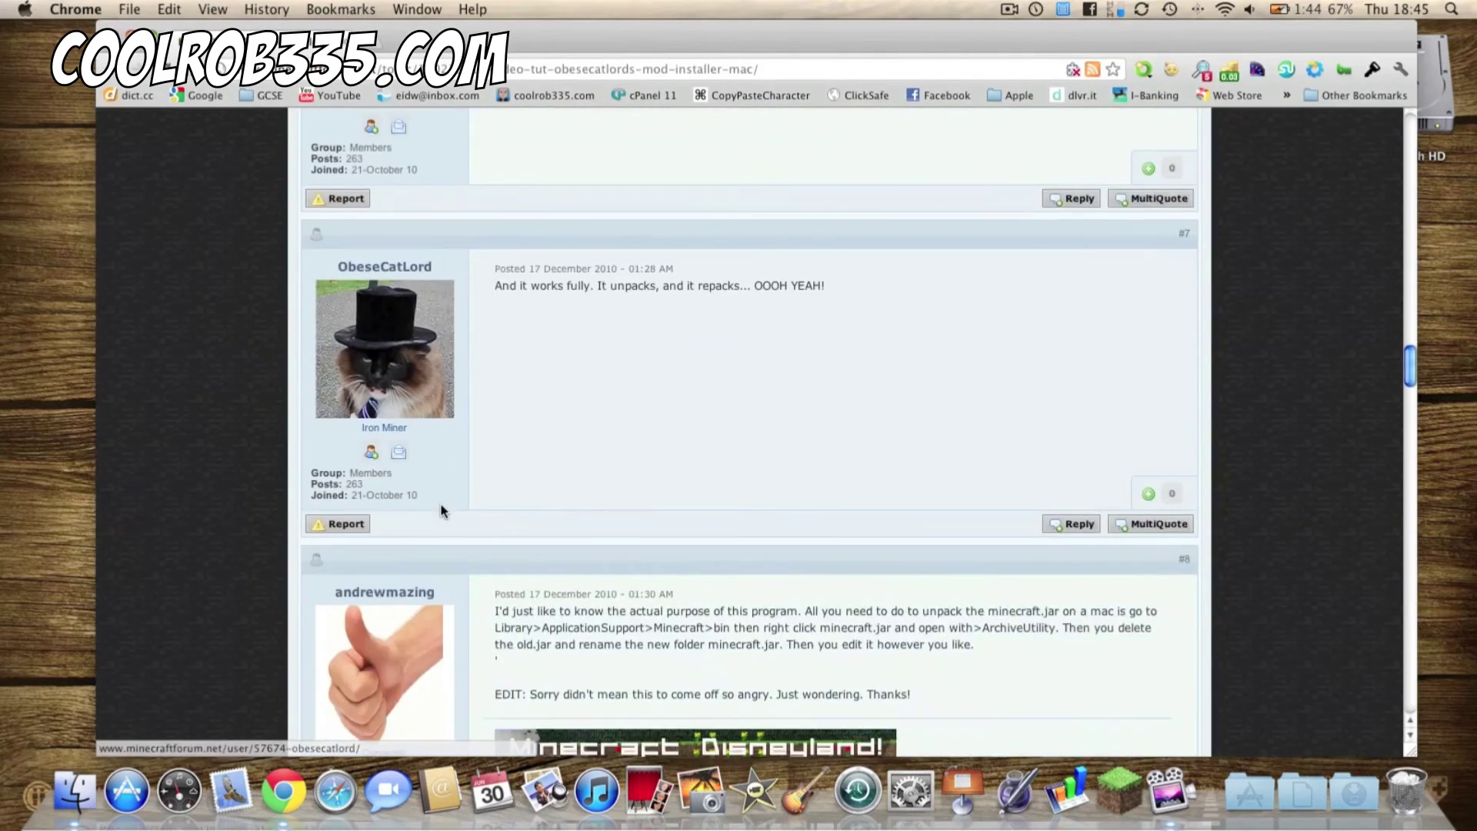
pyautogui.scroll(15, 442, 511)
pyautogui.scroll(-5, 489, 552)
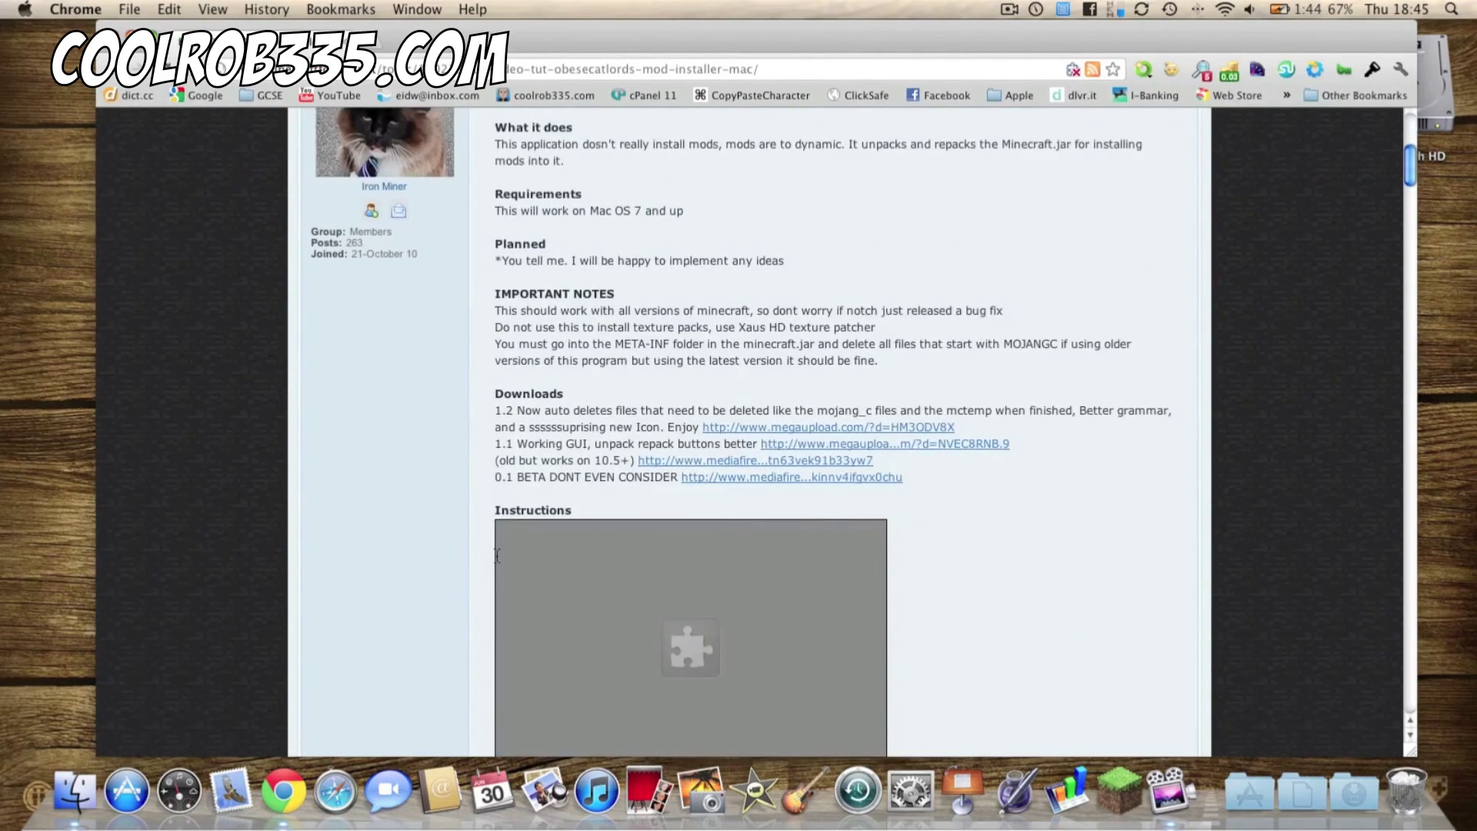
pyautogui.scroll(5, 496, 551)
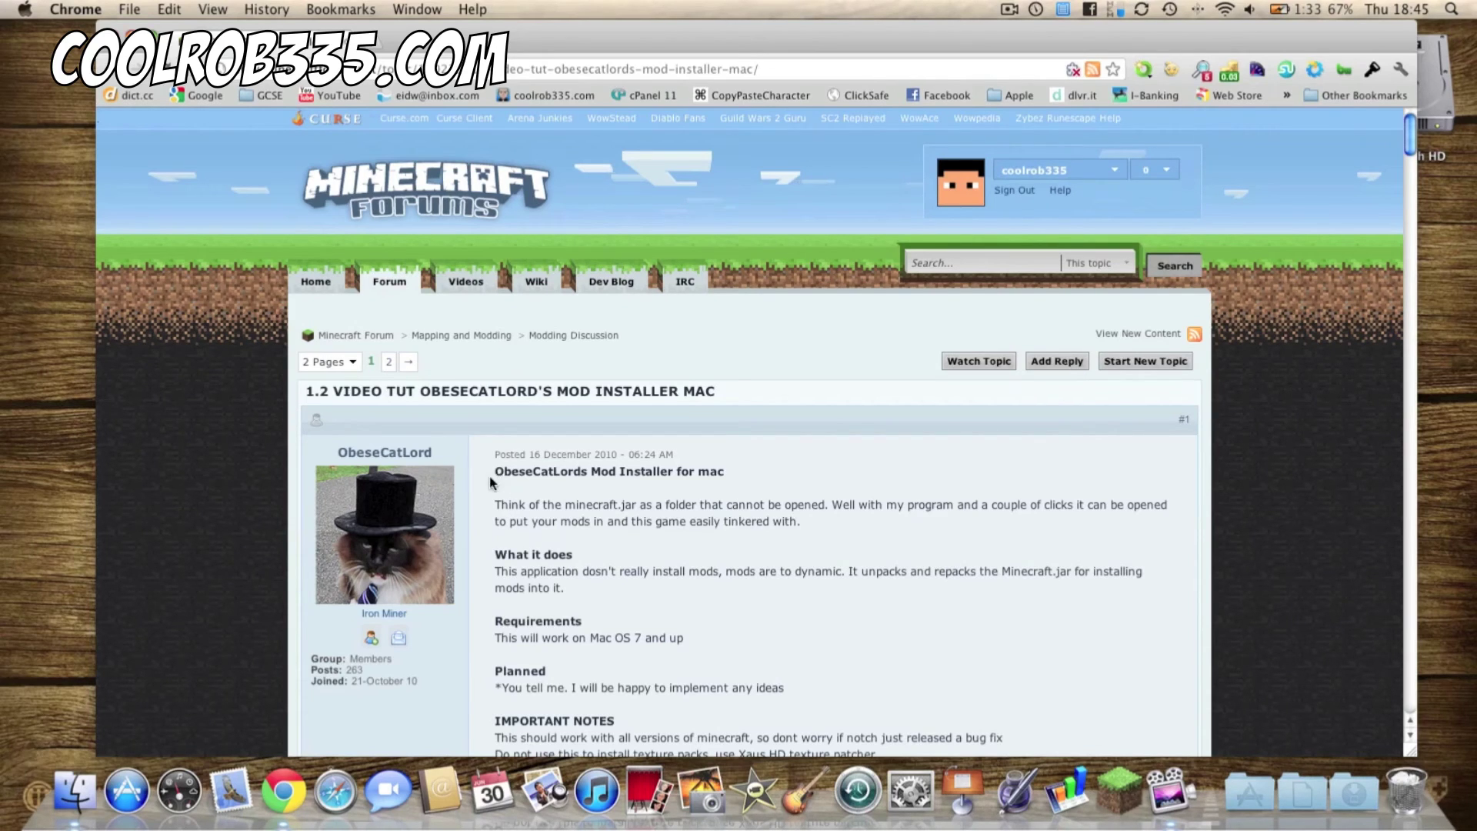
pyautogui.scroll(-8, 498, 478)
pyautogui.scroll(8, 495, 476)
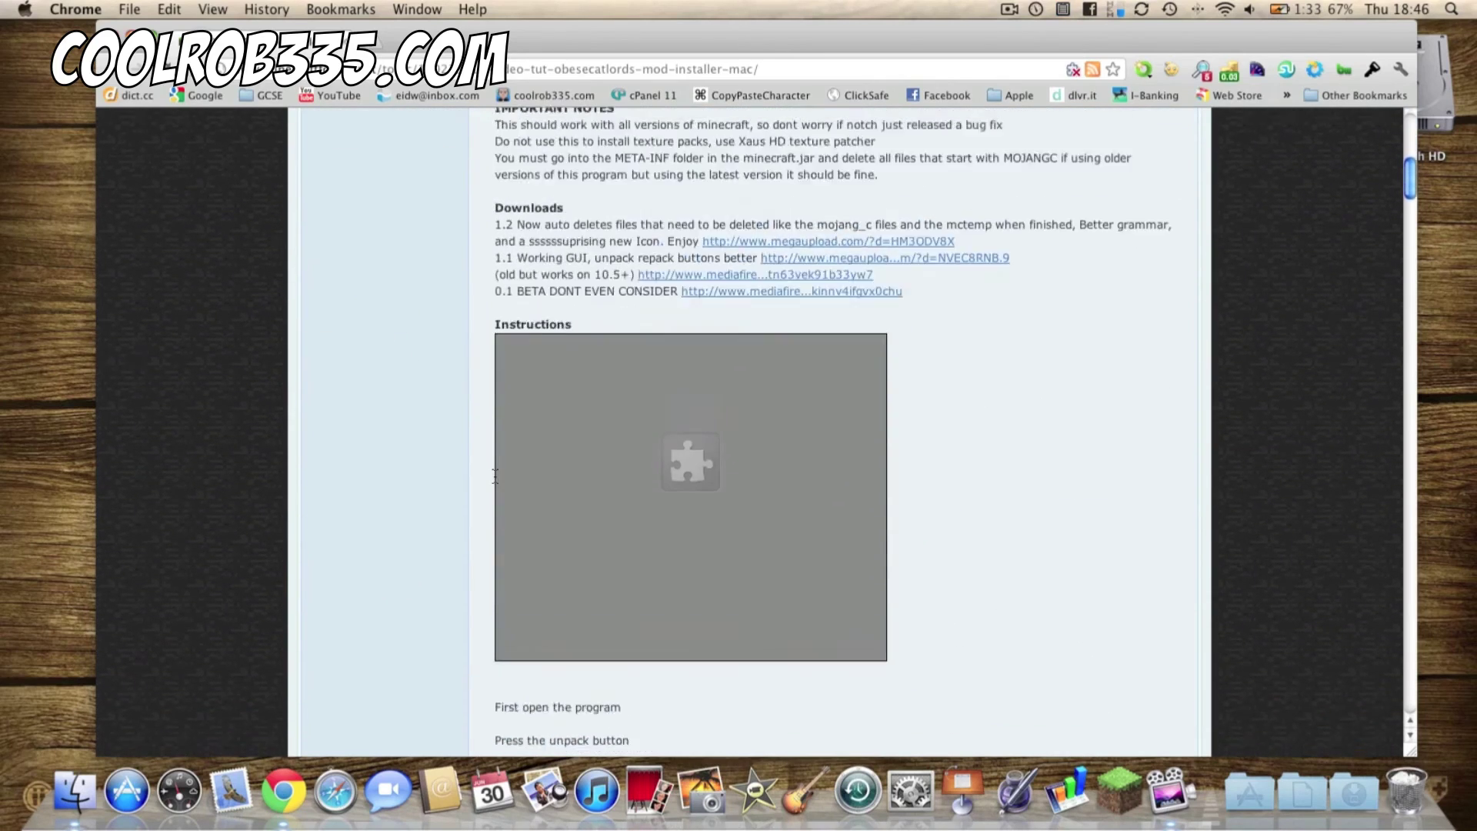
pyautogui.moveTo(493, 470); pyautogui.dragTo(750, 626)
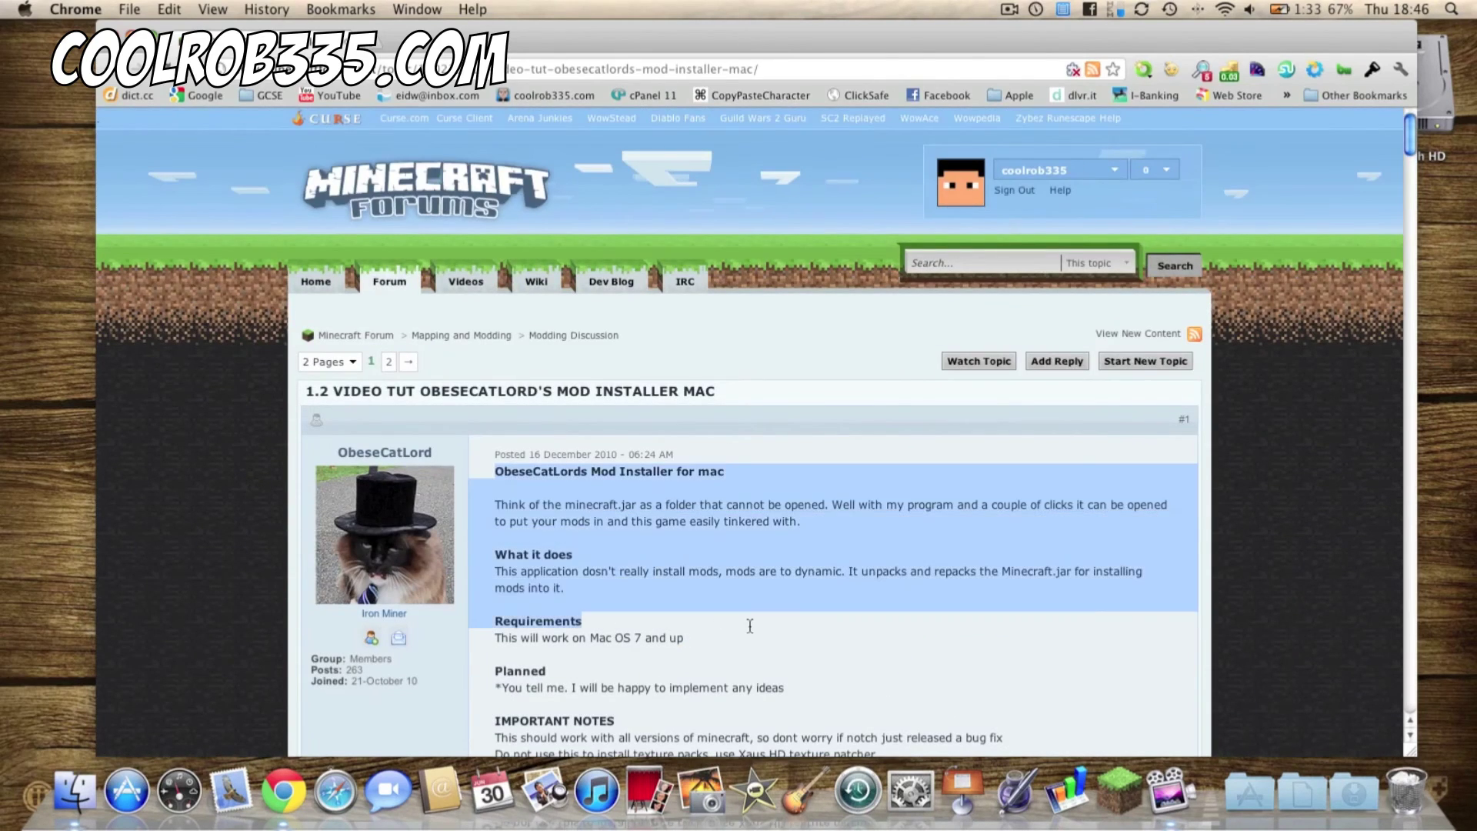
pyautogui.click(749, 625)
pyautogui.scroll(-9, 749, 625)
pyautogui.scroll(4, 751, 620)
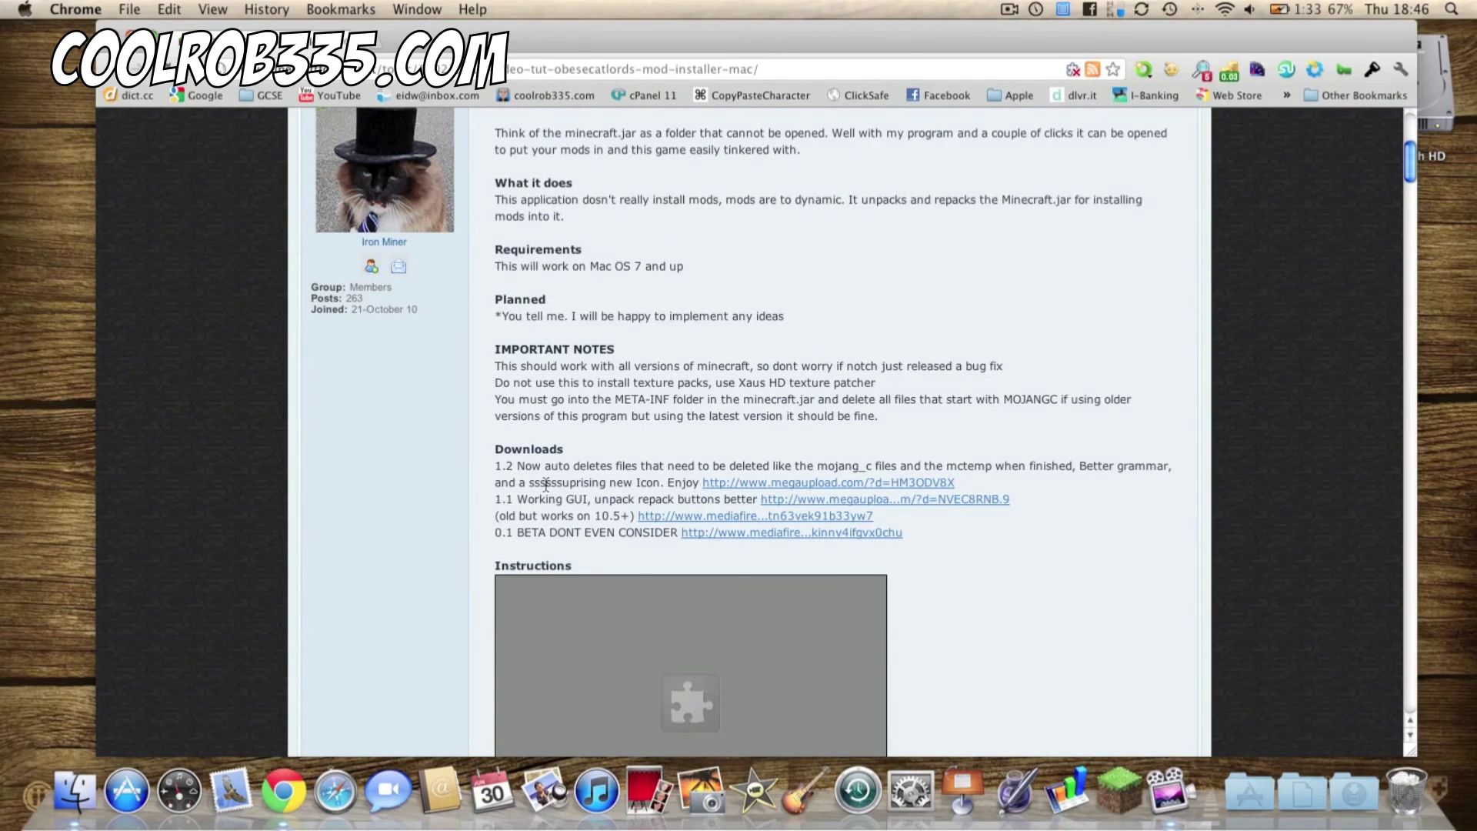
pyautogui.moveTo(485, 463); pyautogui.dragTo(988, 477)
pyautogui.click(988, 477)
pyautogui.moveTo(495, 468); pyautogui.dragTo(991, 478)
pyautogui.click(992, 478)
pyautogui.scroll(5, 595, 310)
pyautogui.scroll(-8, 538, 354)
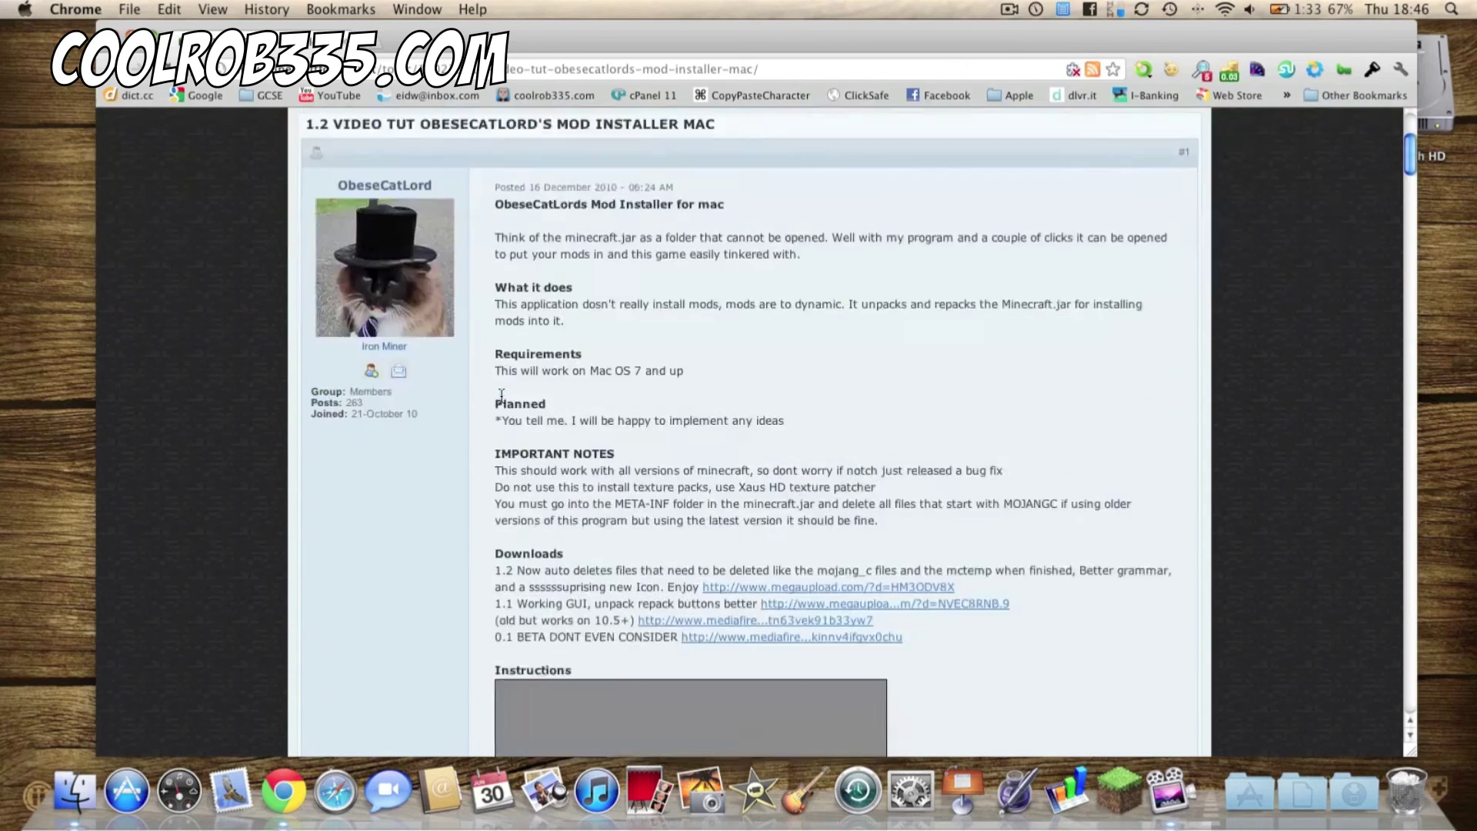
pyautogui.scroll(-5, 501, 396)
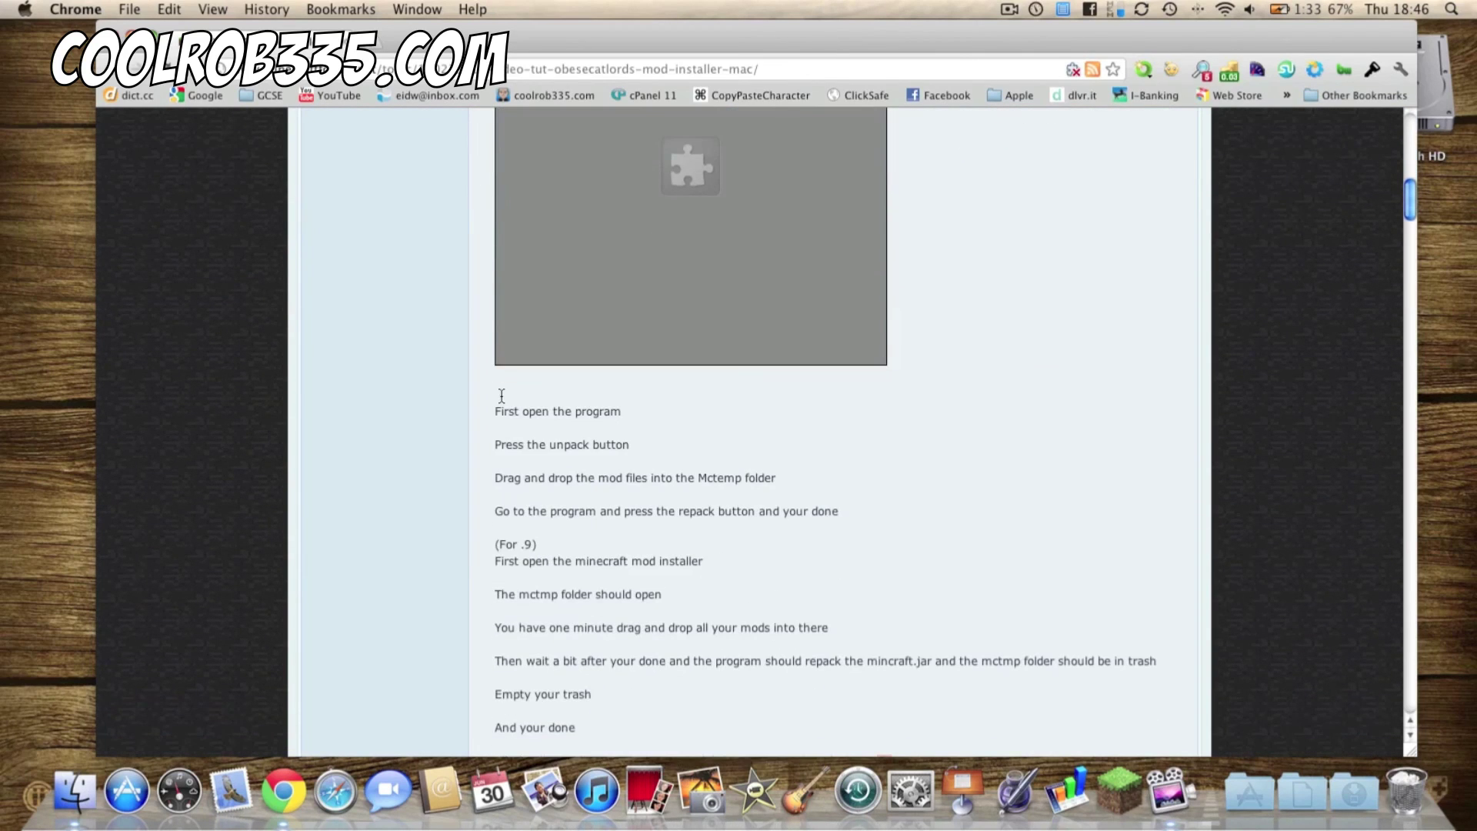
pyautogui.scroll(-7, 502, 395)
pyautogui.scroll(20, 502, 395)
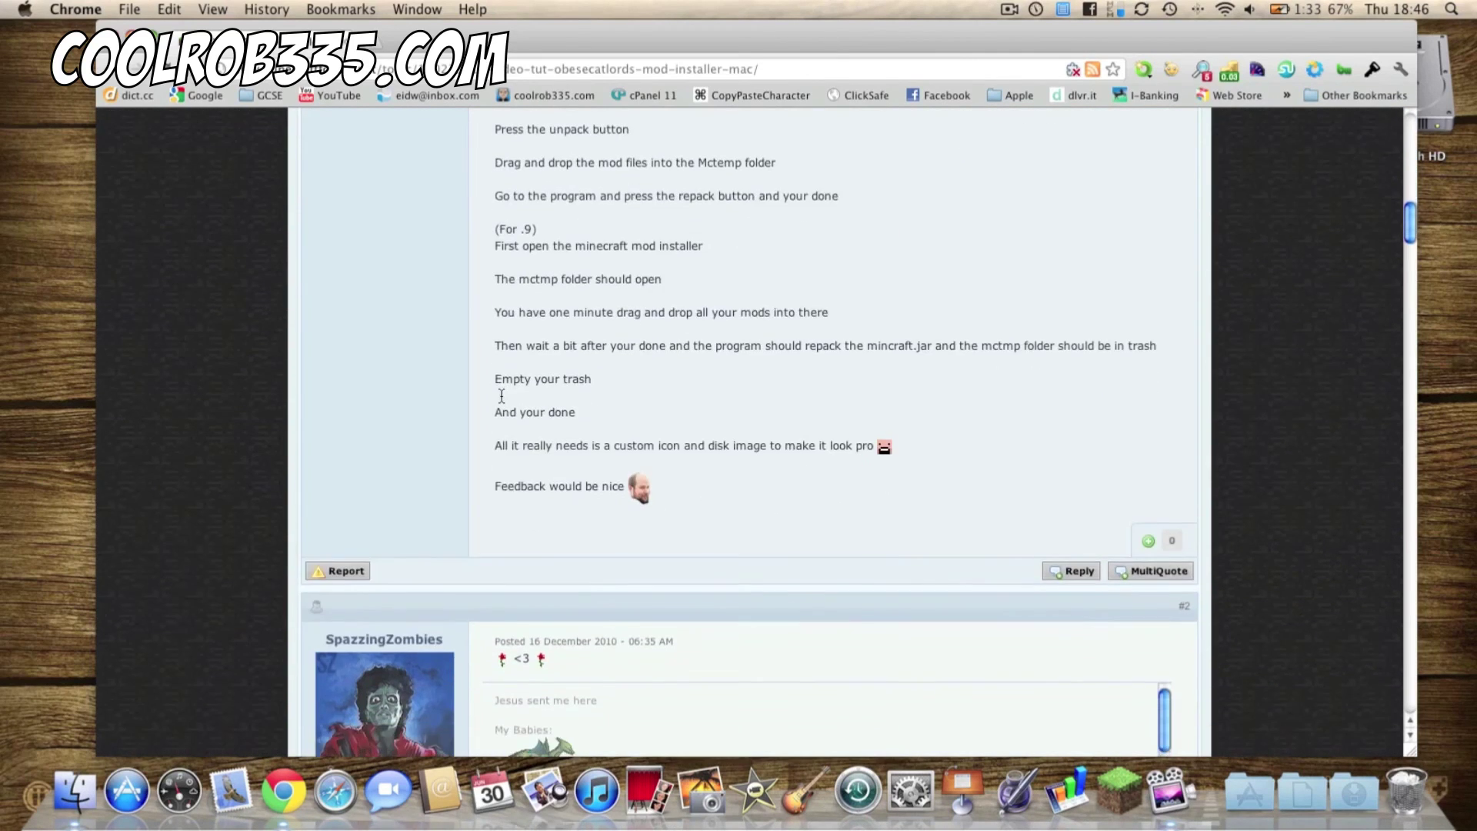